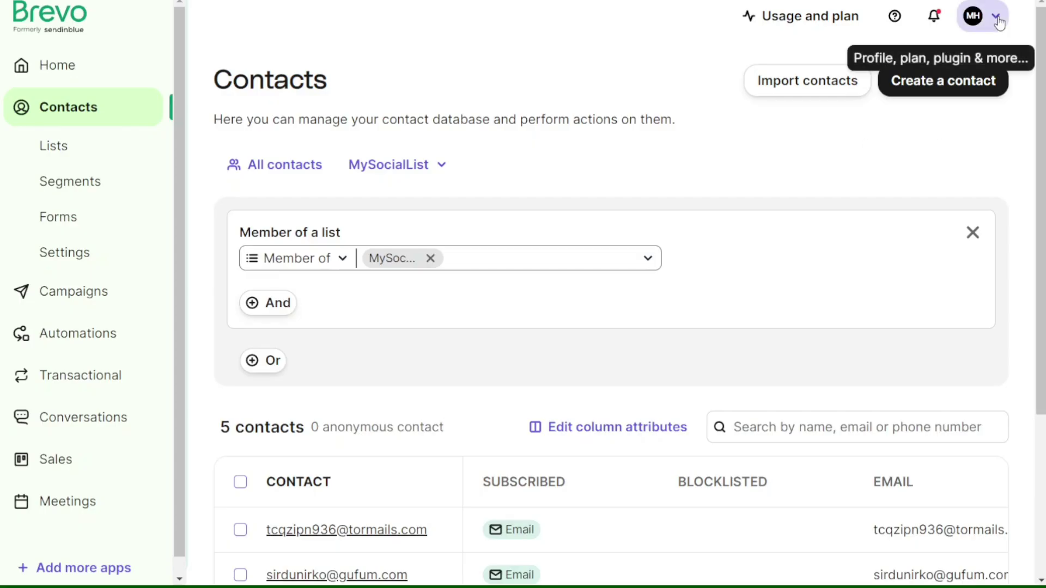
Open the Senders page from the account's Senders & IP settings.
{"action": "left_click", "coordinate": [999, 21]}
{"action": "left_click", "coordinate": [917, 230]}
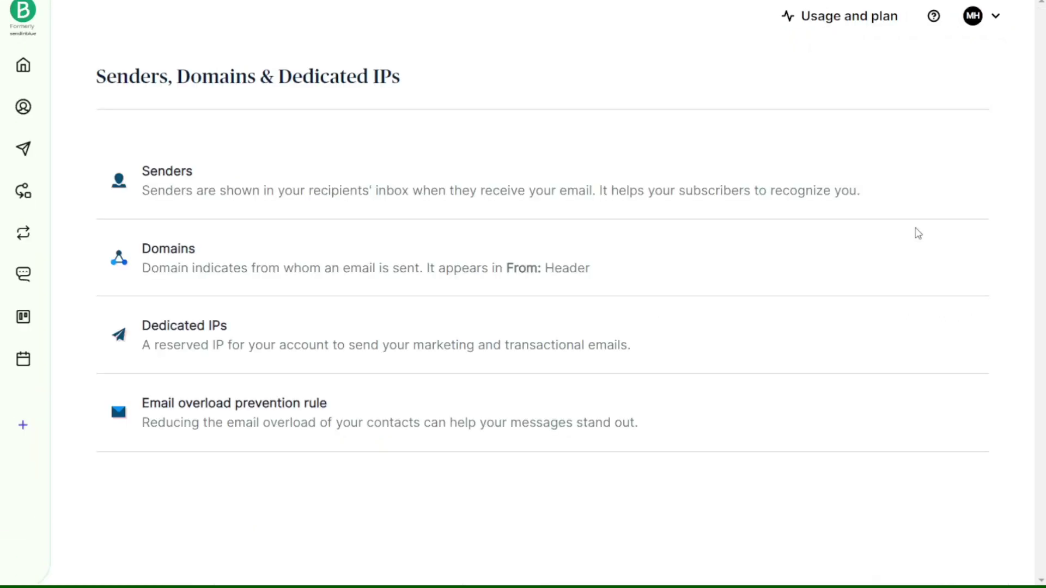
{"action": "left_click", "coordinate": [193, 175]}
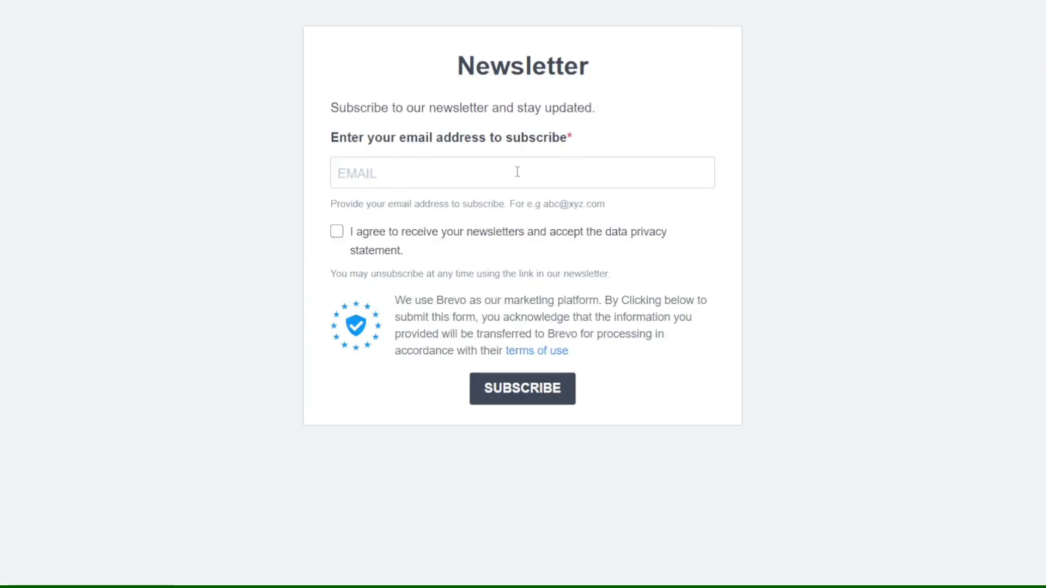
Subscribe to the newsletter by entering the subscriber's email address, accepting the data privacy statement and submitting the form.
{"action": "left_click", "coordinate": [516, 172]}
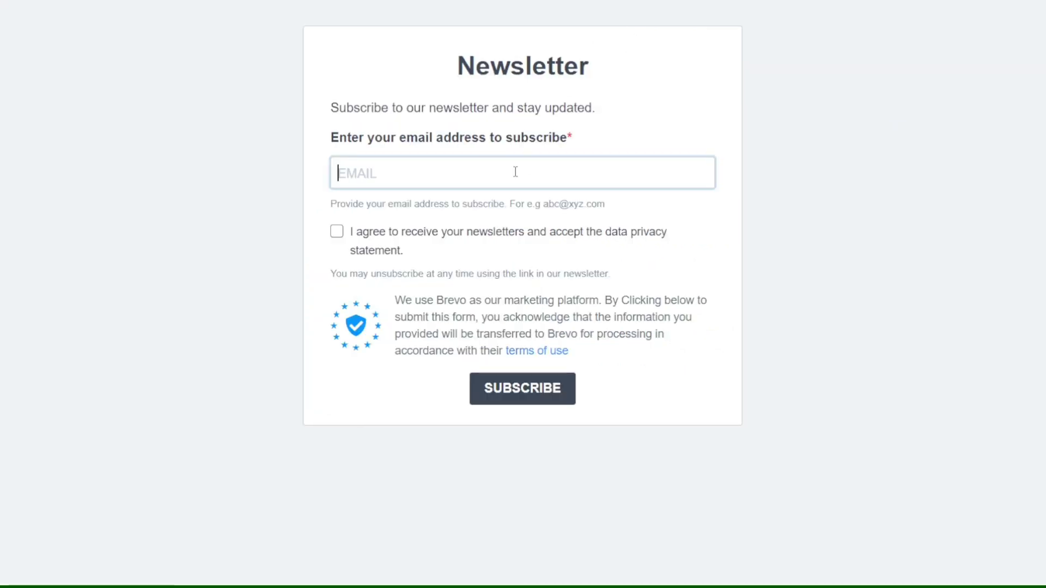
{"action": "key", "text": "ctrl+v"}
{"action": "left_click", "coordinate": [338, 232]}
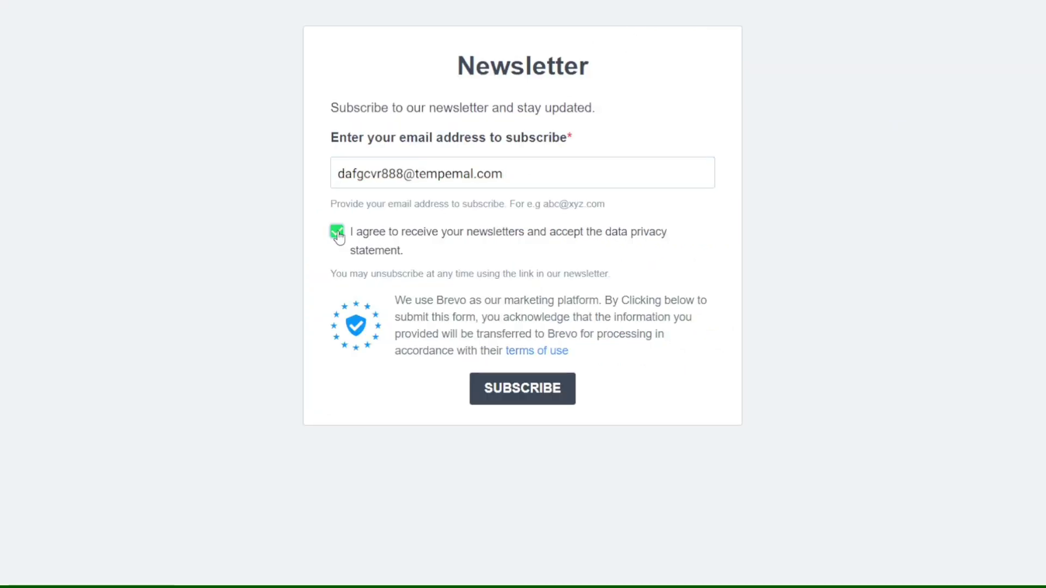
{"action": "left_click", "coordinate": [523, 399]}
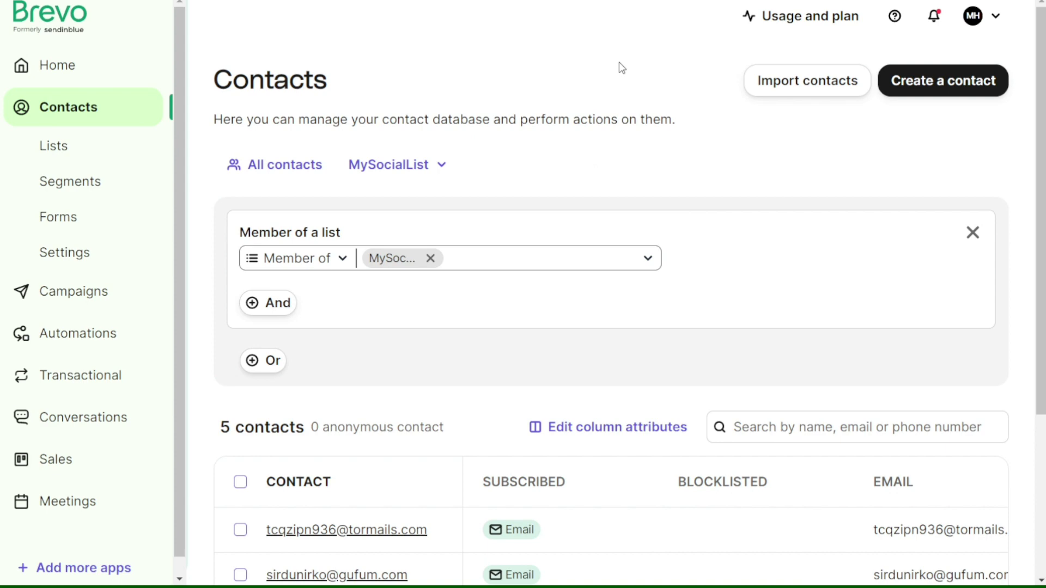
View the contact import options and open the account's Plugins & Integrations page.
{"action": "left_click", "coordinate": [790, 90]}
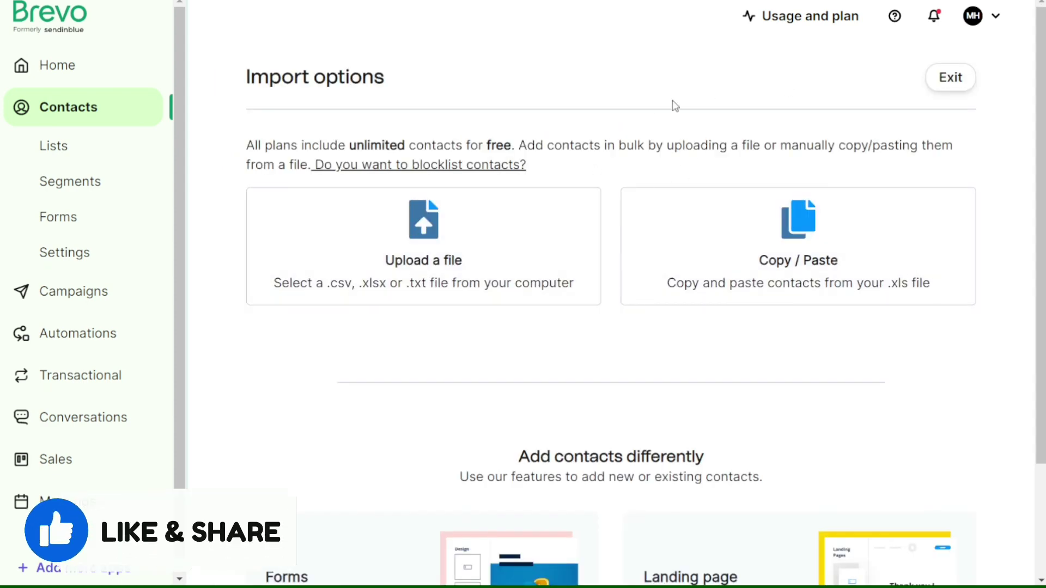
{"action": "left_click", "coordinate": [997, 17]}
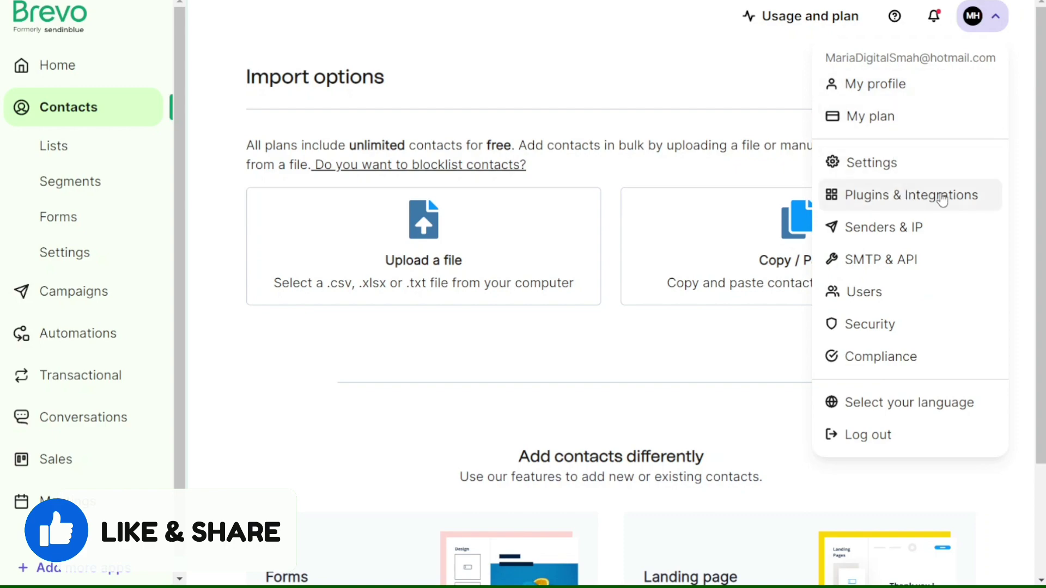
{"action": "left_click", "coordinate": [910, 195]}
Expand the description below the JotForm tutorial video on YouTube.
{"action": "left_click_drag", "start_coordinate": [1041, 38], "coordinate": [1041, 76]}
{"action": "scroll", "coordinate": [1004, 168], "scroll_direction": "down", "scroll_amount": 3}
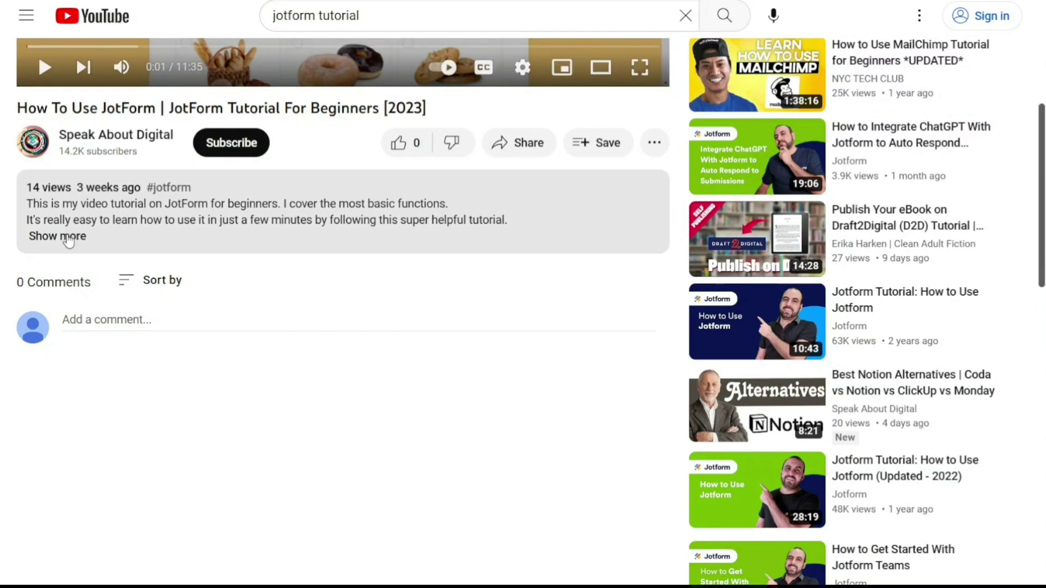
{"action": "left_click", "coordinate": [69, 238]}
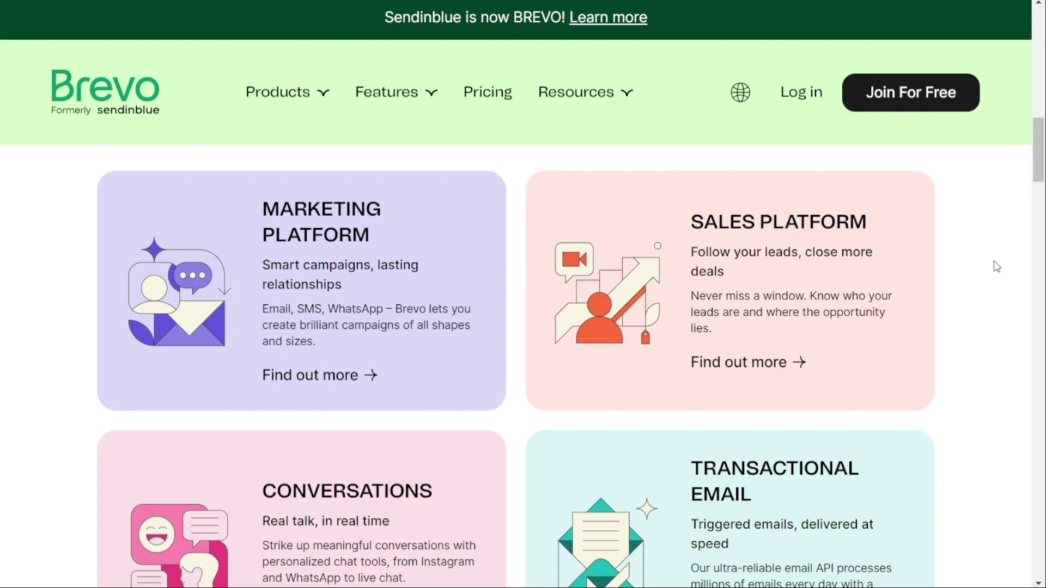
Open the free account sign-up form on the Brevo website and look over its email, password, Google and Apple options.
{"action": "left_click", "coordinate": [908, 104]}
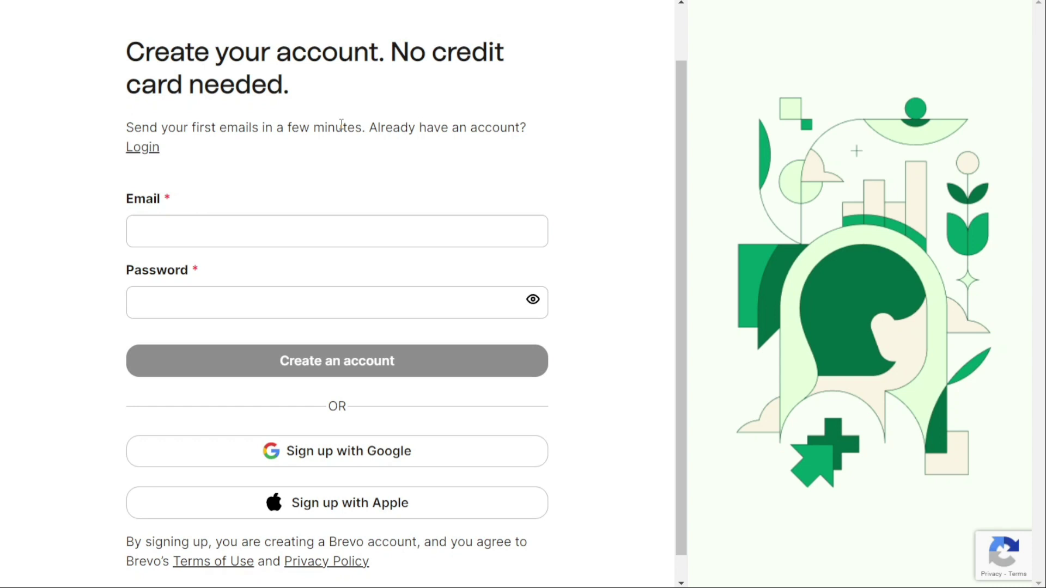
{"action": "scroll", "coordinate": [342, 129], "scroll_direction": "up", "scroll_amount": 1}
{"action": "scroll", "coordinate": [340, 125], "scroll_direction": "down", "scroll_amount": 2}
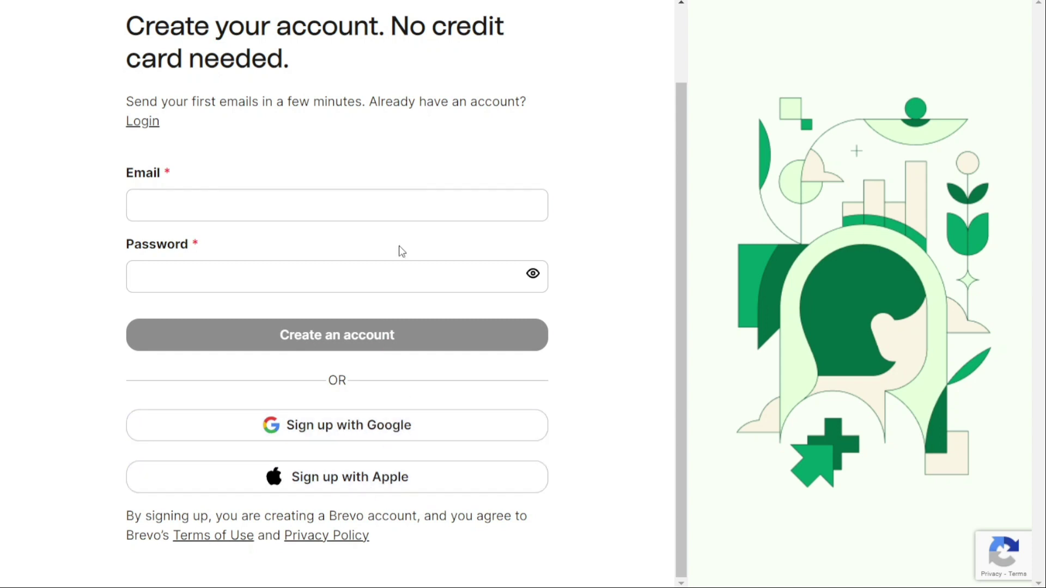
{"action": "scroll", "coordinate": [357, 125], "scroll_direction": "up", "scroll_amount": 2}
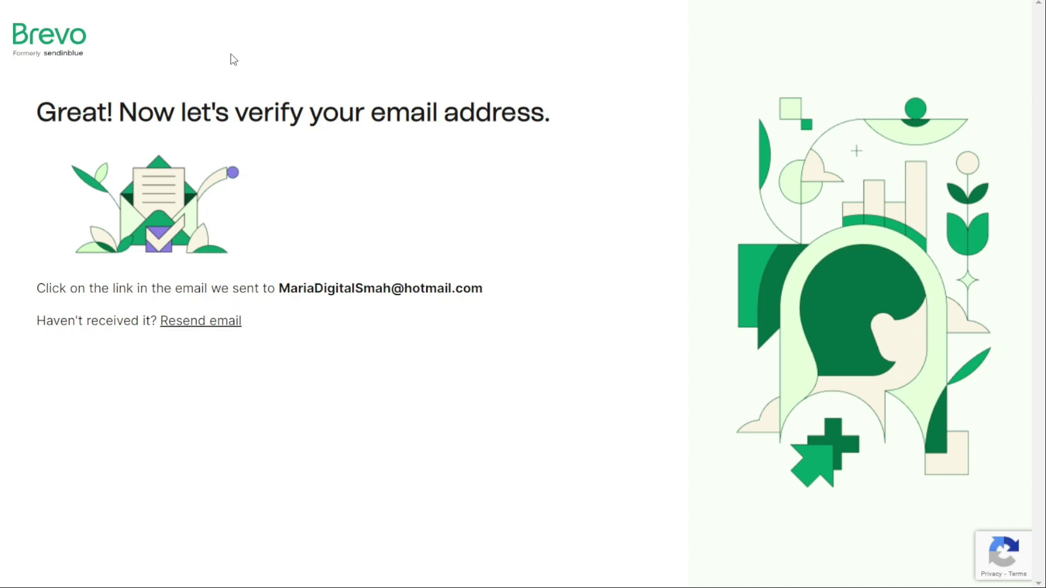
Read the email verification notice and check which address the verification link was sent to.
{"action": "left_click_drag", "start_coordinate": [237, 111], "coordinate": [554, 131]}
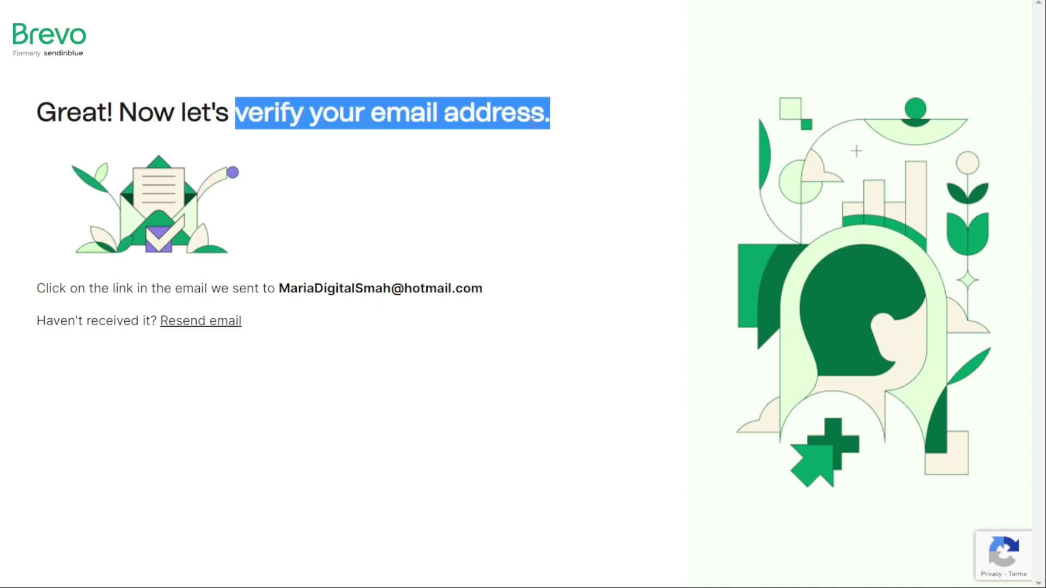
{"action": "left_click", "coordinate": [589, 117]}
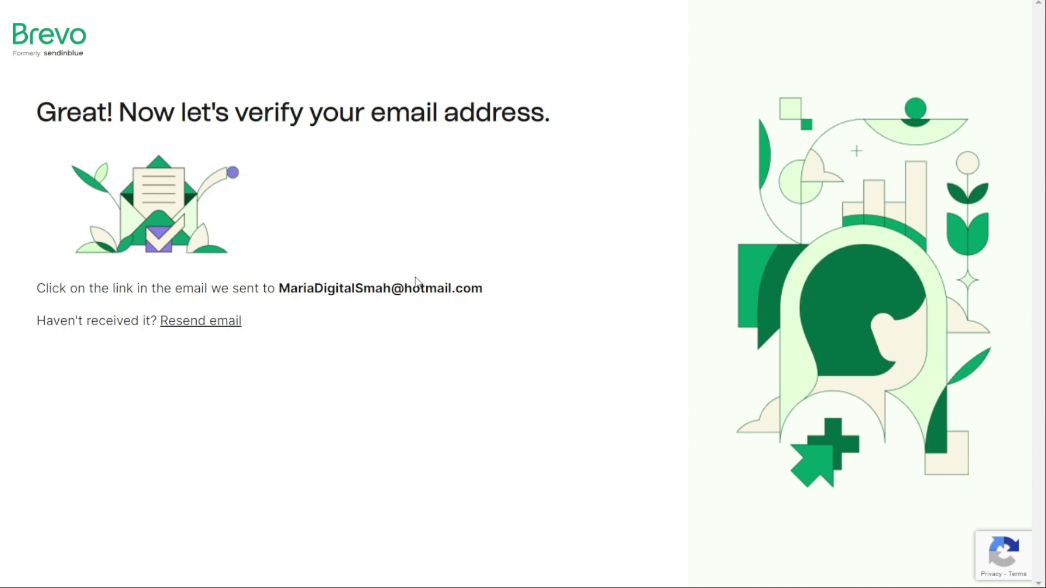
{"action": "double_click", "coordinate": [376, 288]}
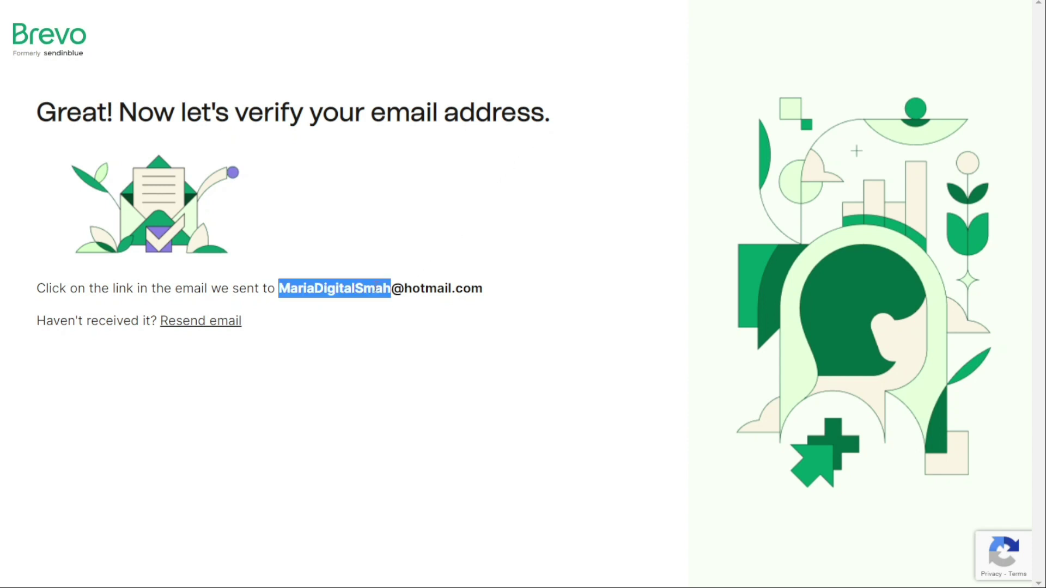
{"action": "double_click", "coordinate": [416, 289]}
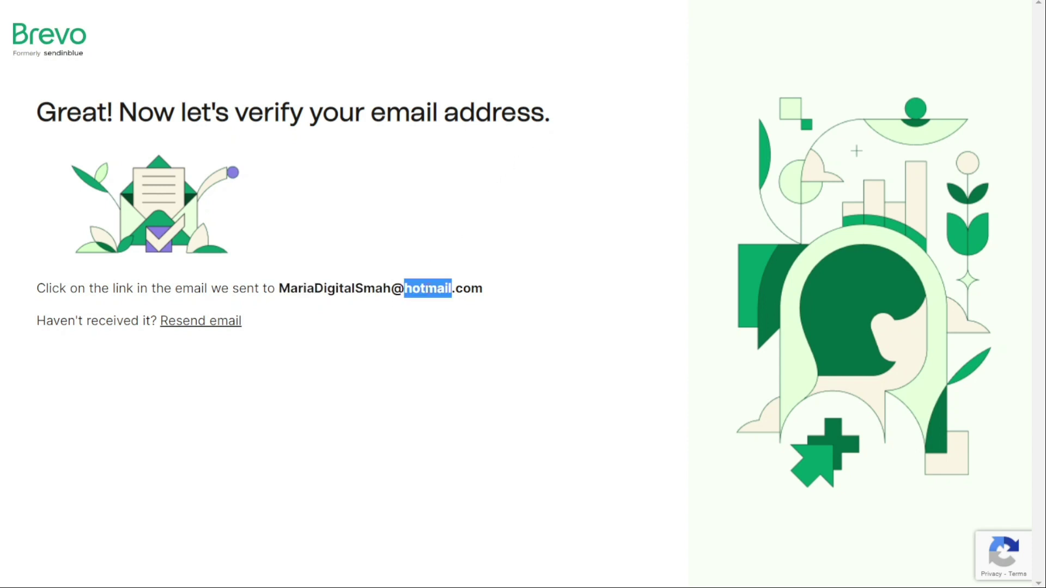
{"action": "left_click", "coordinate": [358, 266]}
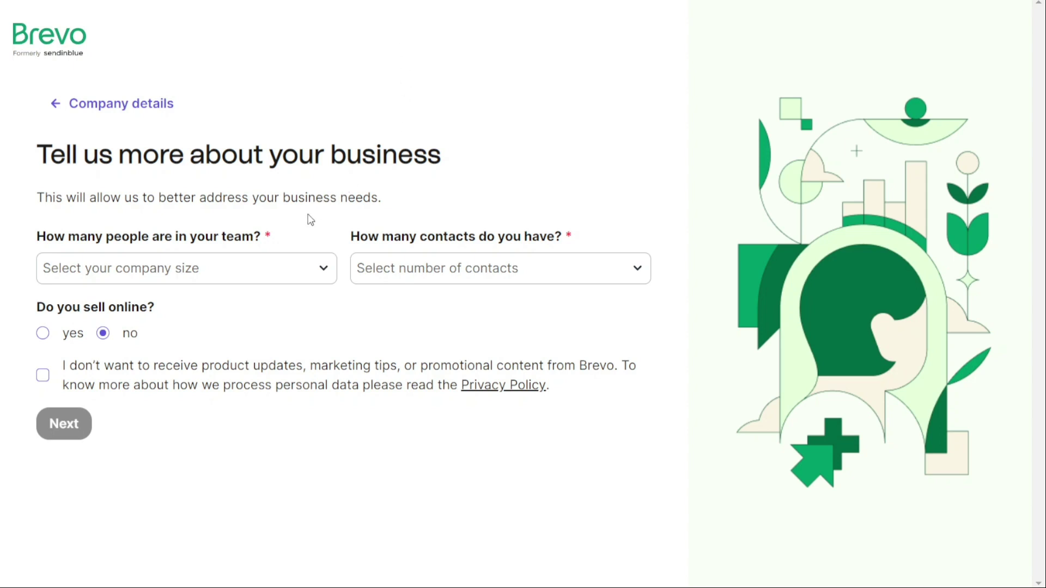
Fill in the business information with a team of 2-10 employees, 301-2k contacts and yes for selling online.
{"action": "left_click", "coordinate": [317, 266]}
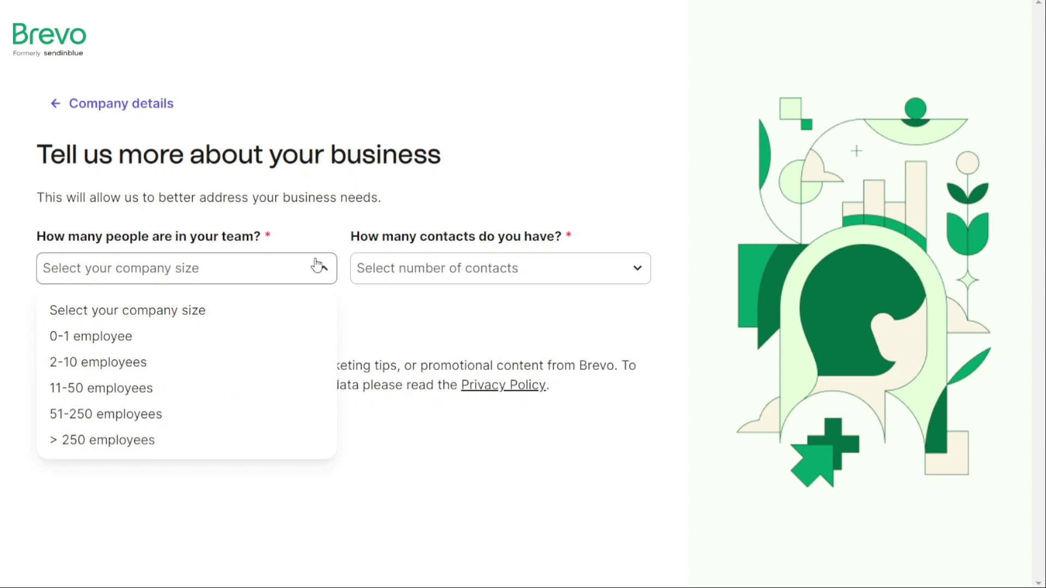
{"action": "left_click", "coordinate": [165, 365]}
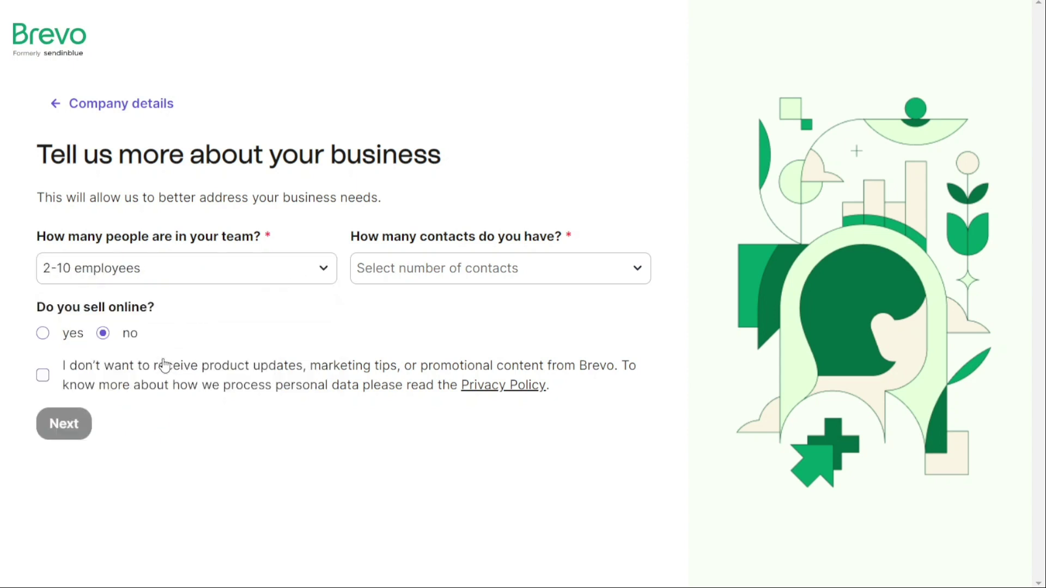
{"action": "left_click", "coordinate": [395, 279]}
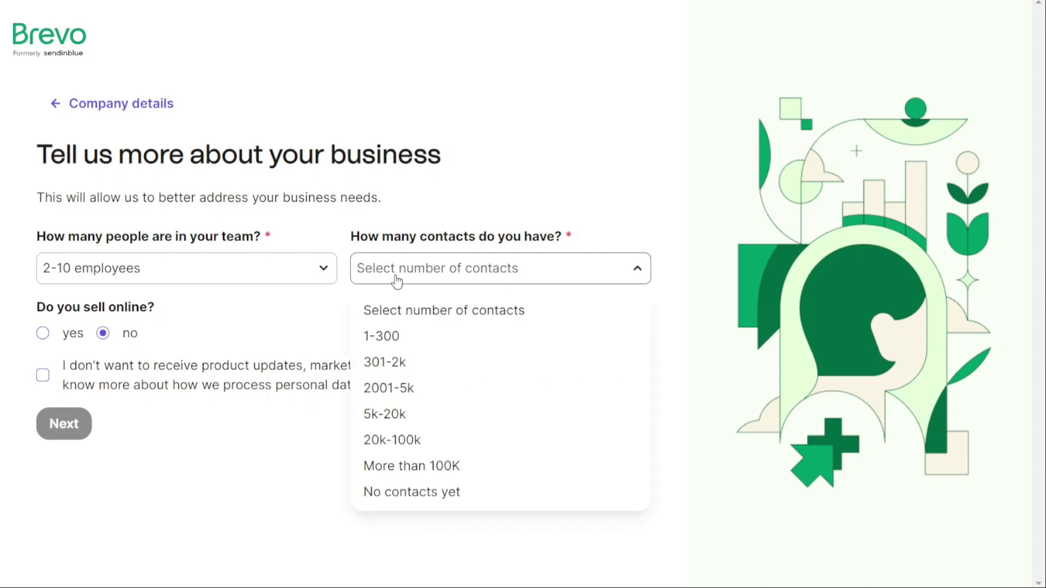
{"action": "left_click", "coordinate": [432, 366]}
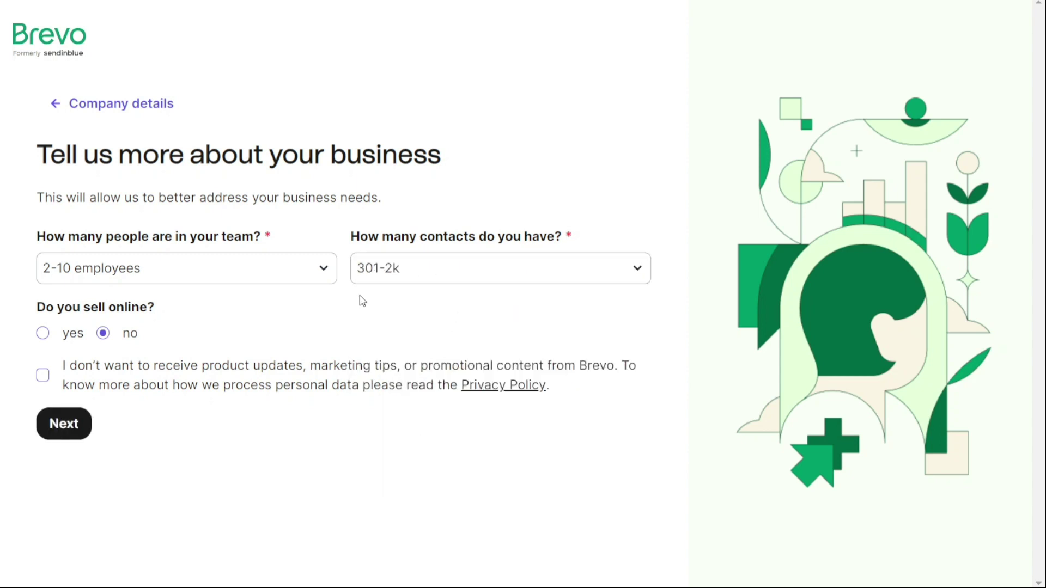
{"action": "left_click", "coordinate": [42, 337]}
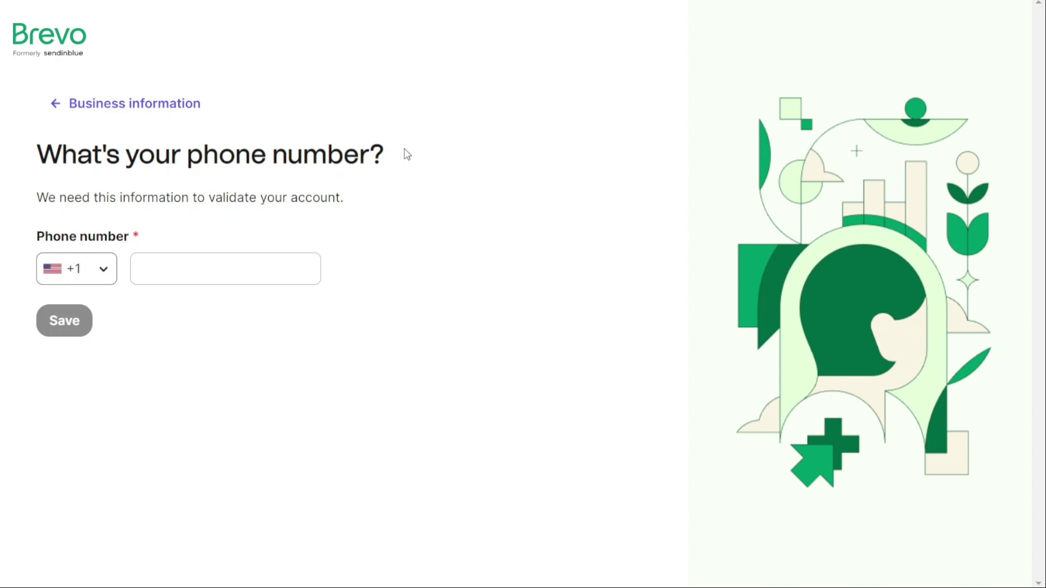
{"action": "left_click_drag", "start_coordinate": [387, 156], "coordinate": [47, 149]}
{"action": "left_click", "coordinate": [237, 229]}
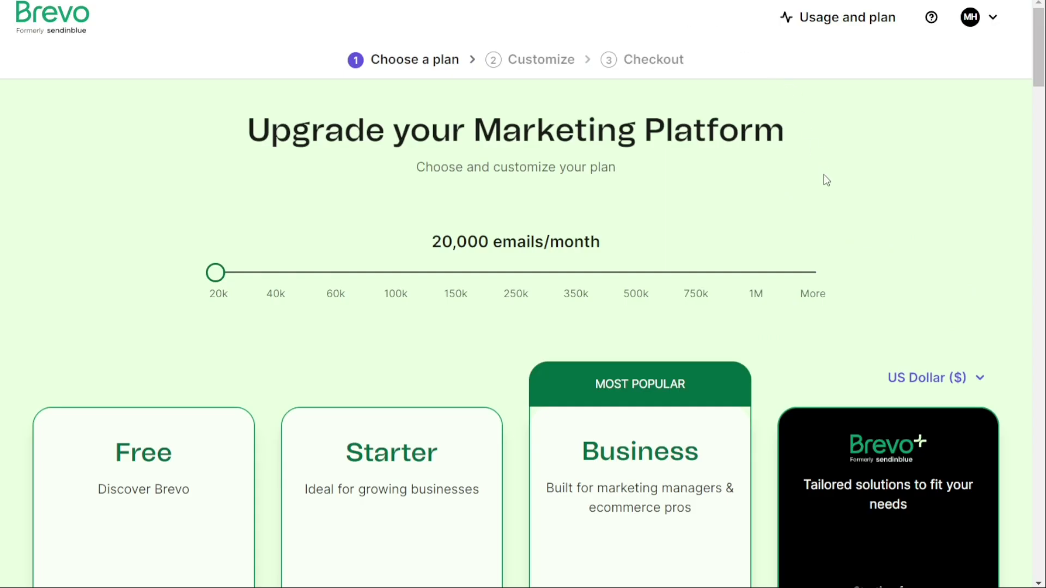
Review the Marketing Platform plan prices and the Free plan's daily email and contact allowances.
{"action": "scroll", "coordinate": [826, 180], "scroll_direction": "down", "scroll_amount": 3}
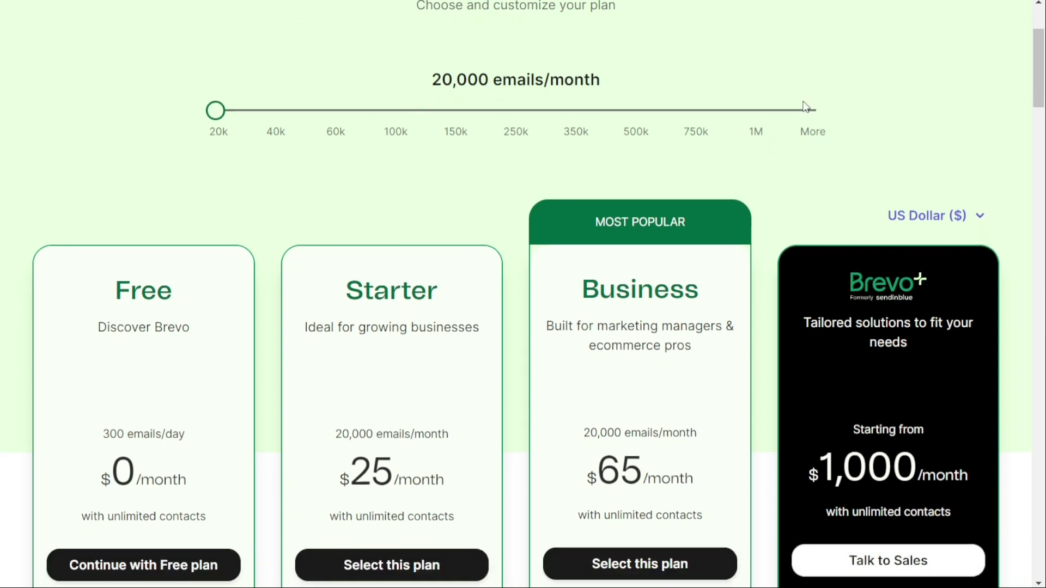
{"action": "scroll", "coordinate": [900, 130], "scroll_direction": "down", "scroll_amount": 3}
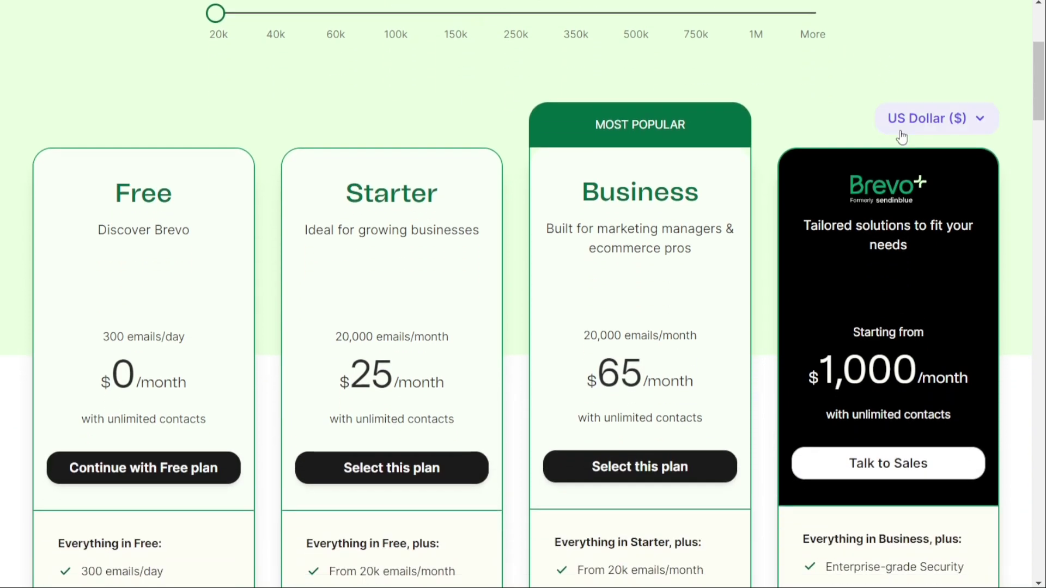
{"action": "scroll", "coordinate": [900, 129], "scroll_direction": "down", "scroll_amount": 1}
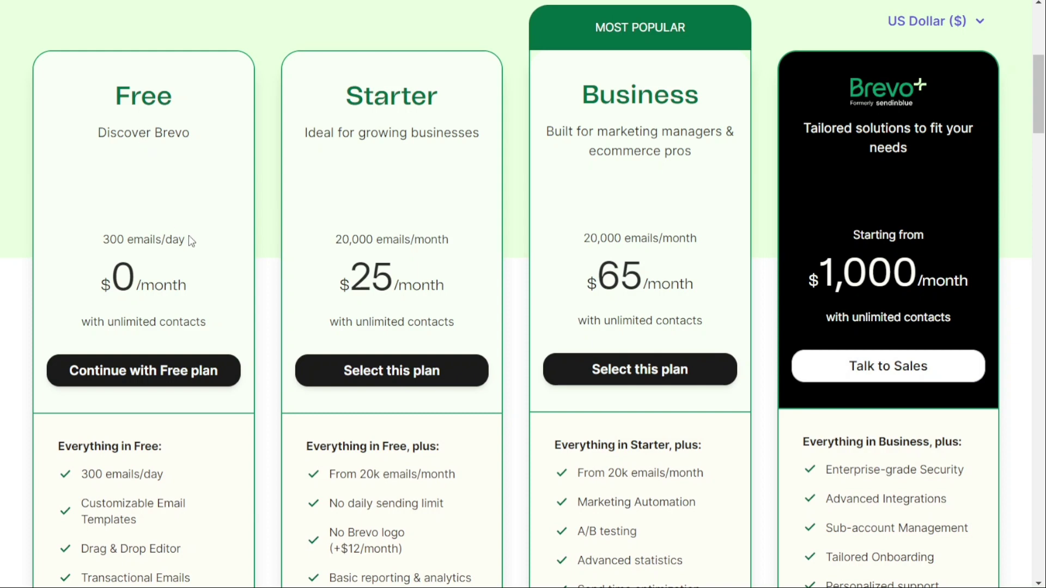
{"action": "left_click_drag", "start_coordinate": [188, 240], "coordinate": [103, 243]}
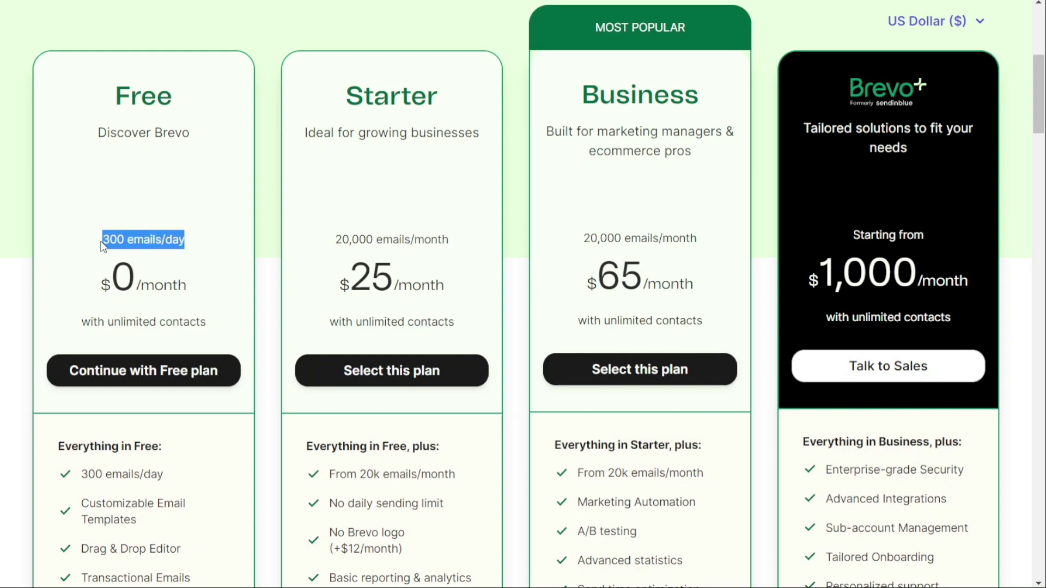
{"action": "left_click", "coordinate": [60, 256]}
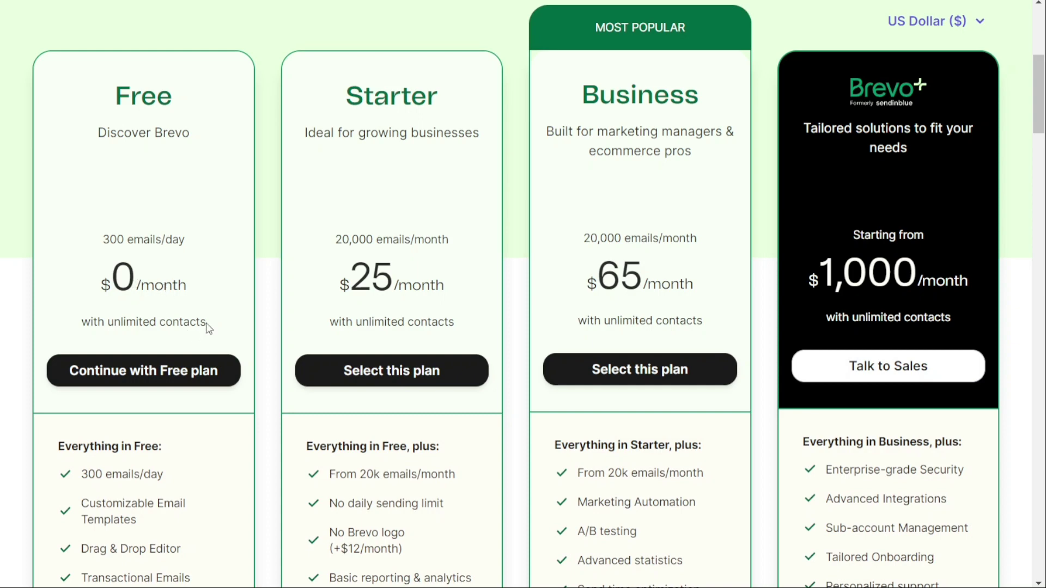
{"action": "left_click_drag", "start_coordinate": [206, 322], "coordinate": [91, 322]}
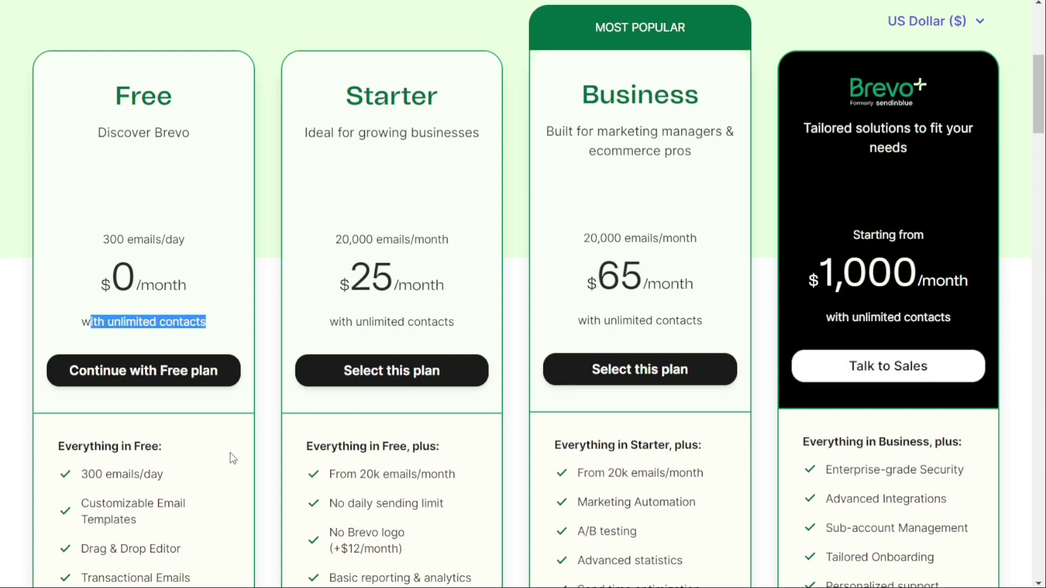
{"action": "left_click", "coordinate": [264, 430]}
Compare the feature lists of the Free, Starter, Business and Brevo+ plans.
{"action": "scroll", "coordinate": [264, 430], "scroll_direction": "down", "scroll_amount": 3}
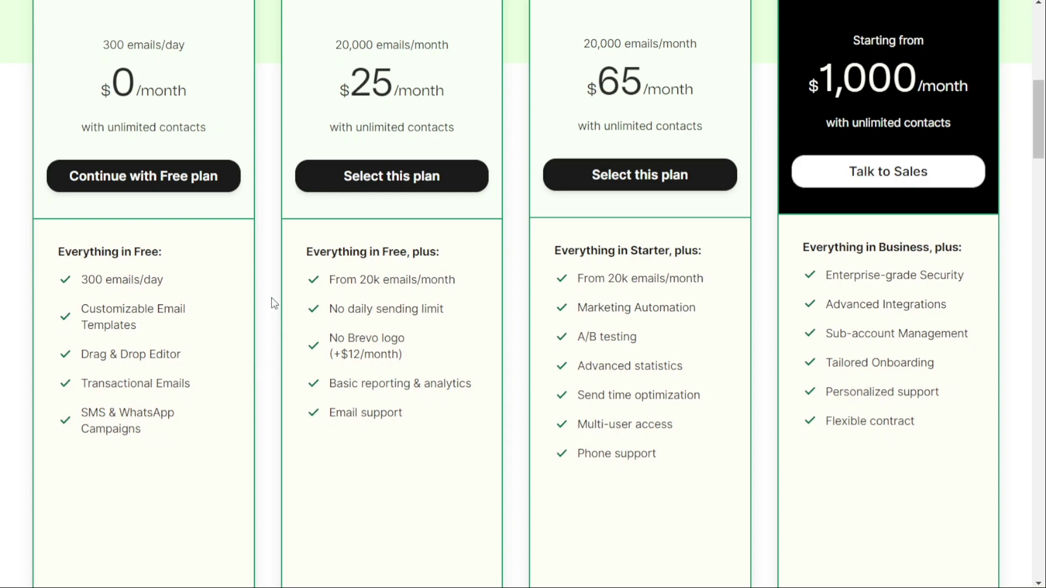
{"action": "scroll", "coordinate": [271, 302], "scroll_direction": "up", "scroll_amount": 4}
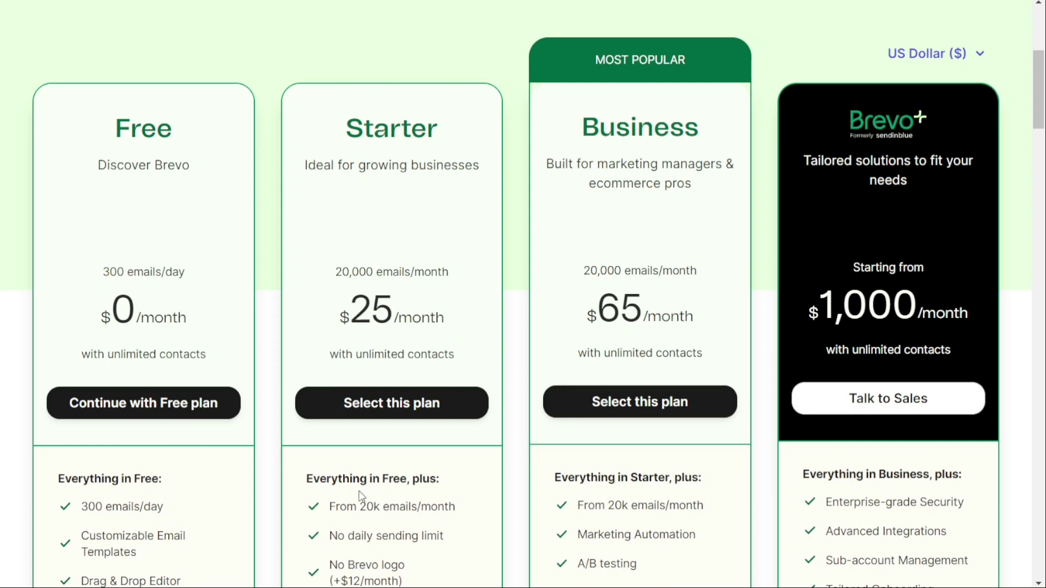
{"action": "scroll", "coordinate": [286, 499], "scroll_direction": "down", "scroll_amount": 3}
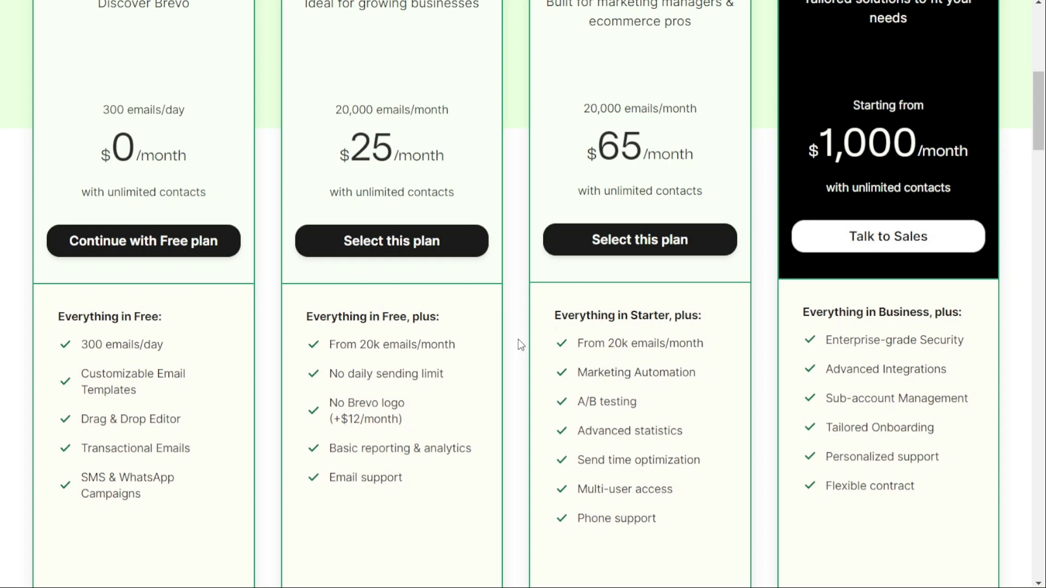
{"action": "scroll", "coordinate": [518, 339], "scroll_direction": "up", "scroll_amount": 3}
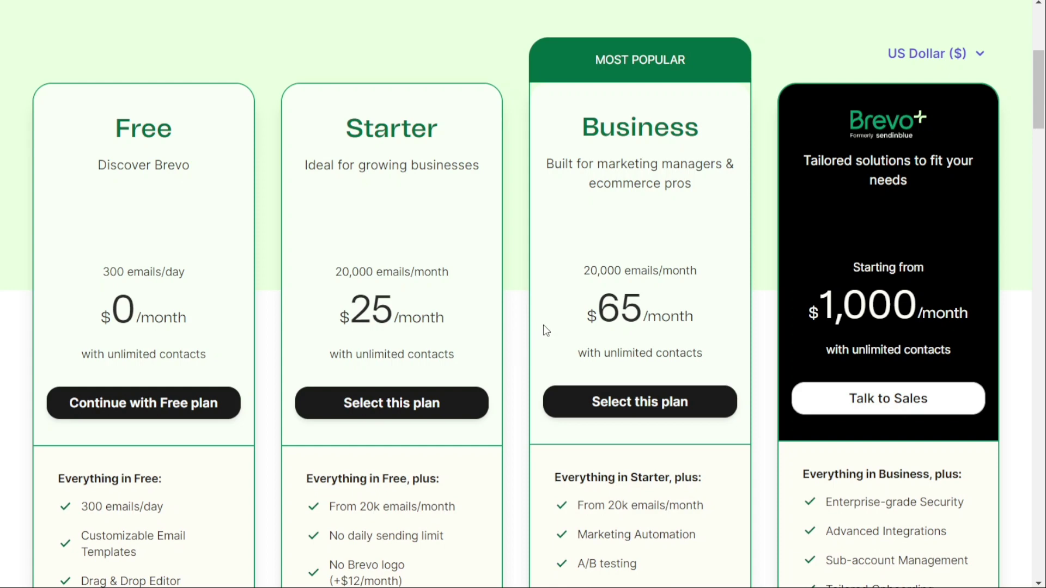
{"action": "scroll", "coordinate": [543, 326], "scroll_direction": "down", "scroll_amount": 1}
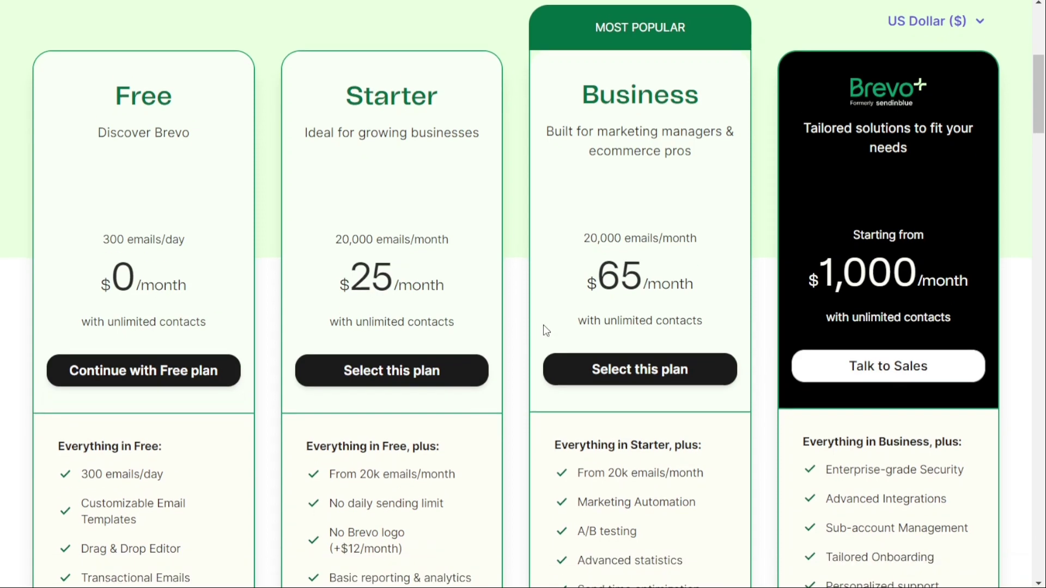
{"action": "scroll", "coordinate": [543, 326], "scroll_direction": "down", "scroll_amount": 2}
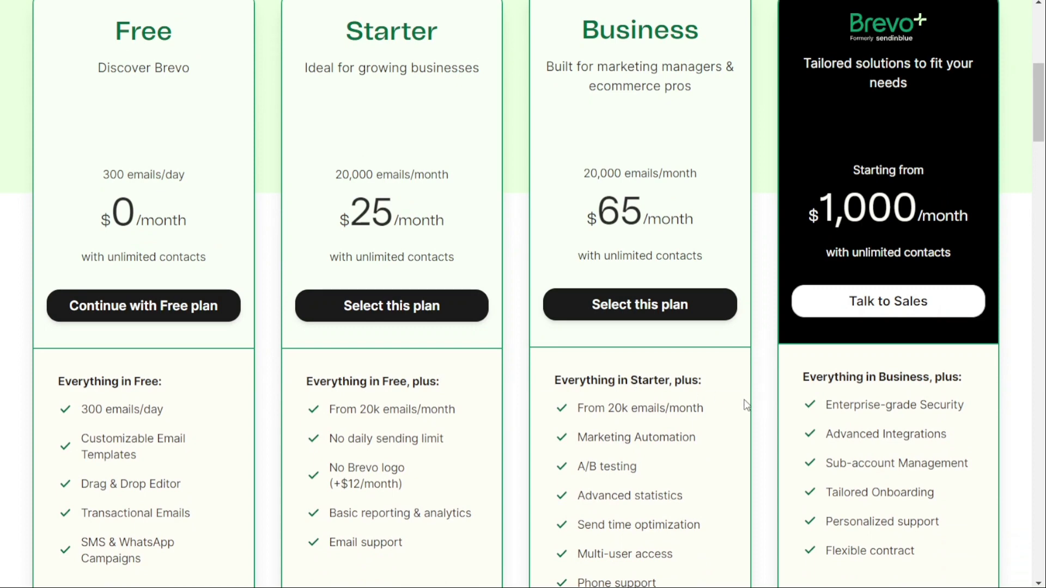
Review the monthly prices and included features of the paid plans against the Free plan.
{"action": "scroll", "coordinate": [742, 407], "scroll_direction": "down", "scroll_amount": 1}
{"action": "scroll", "coordinate": [741, 407], "scroll_direction": "down", "scroll_amount": 2}
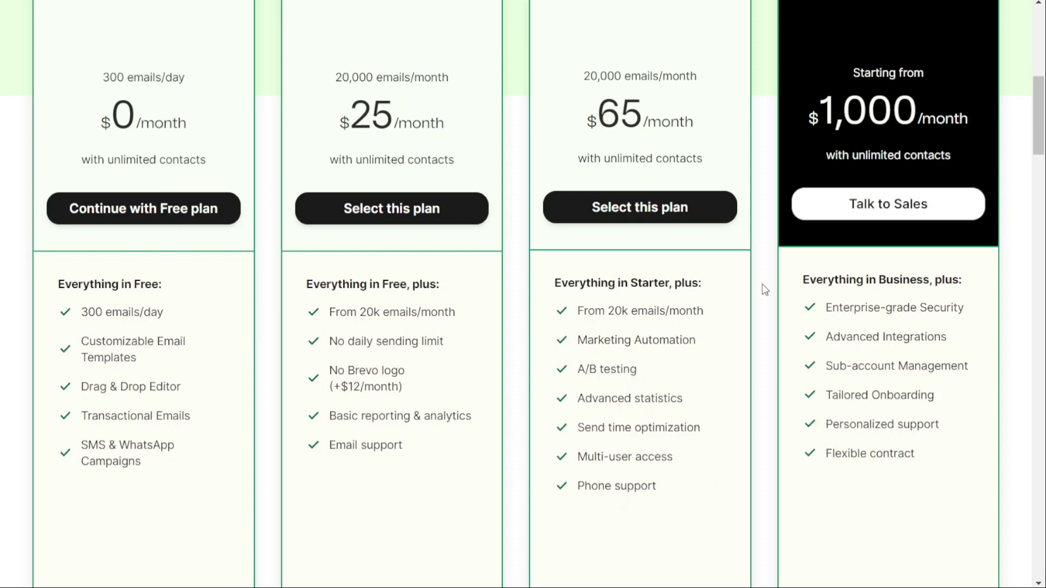
{"action": "scroll", "coordinate": [765, 289], "scroll_direction": "up", "scroll_amount": 4}
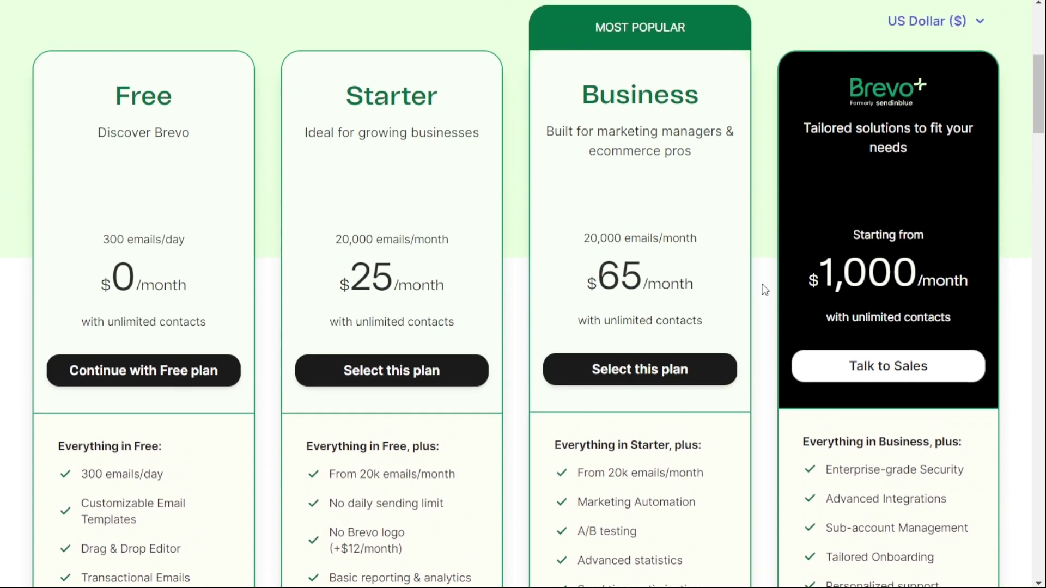
{"action": "scroll", "coordinate": [765, 289], "scroll_direction": "up", "scroll_amount": 1}
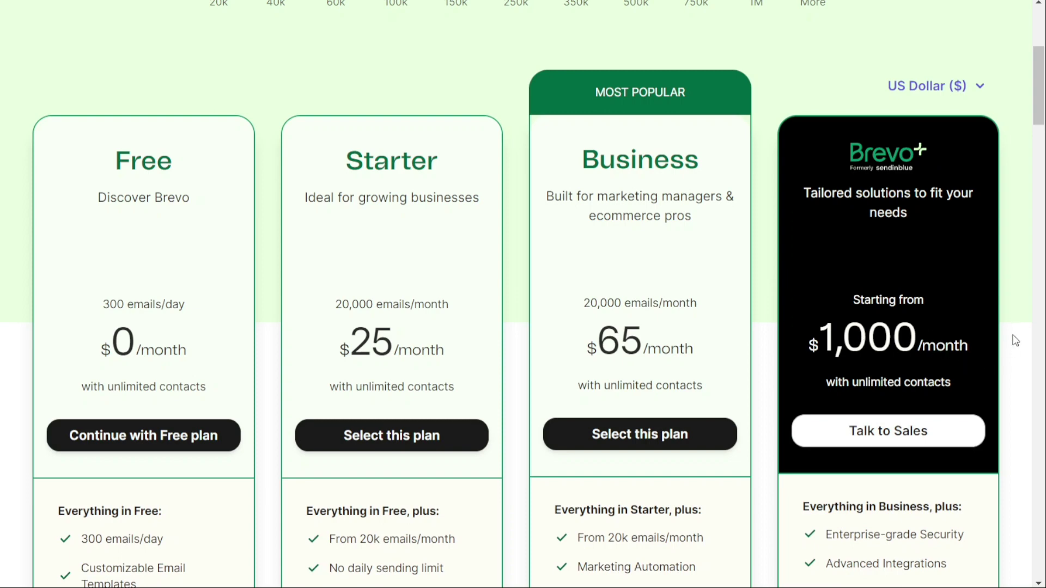
{"action": "scroll", "coordinate": [1008, 313], "scroll_direction": "down", "scroll_amount": 2}
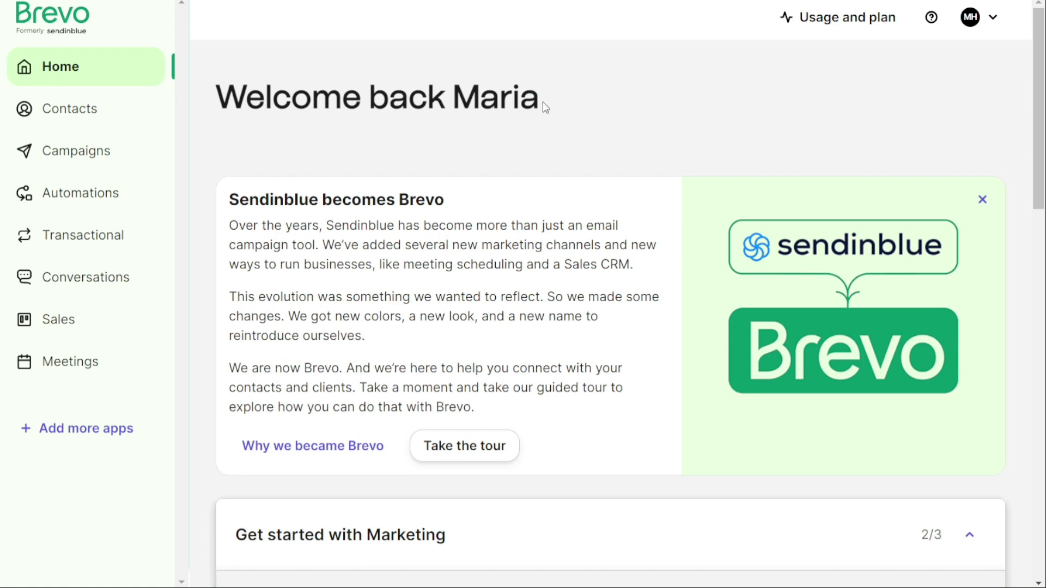
Look over the home dashboard's welcome notice and the Marketing getting-started checklist.
{"action": "left_click_drag", "start_coordinate": [543, 101], "coordinate": [250, 117]}
{"action": "left_click", "coordinate": [348, 141]}
{"action": "scroll", "coordinate": [554, 137], "scroll_direction": "down", "scroll_amount": 4}
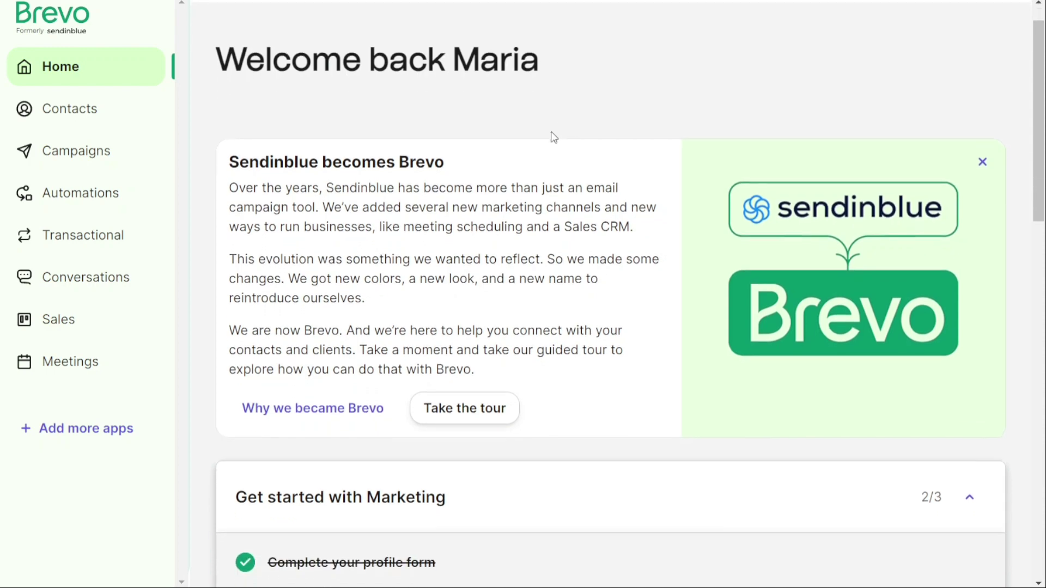
{"action": "scroll", "coordinate": [554, 138], "scroll_direction": "up", "scroll_amount": 4}
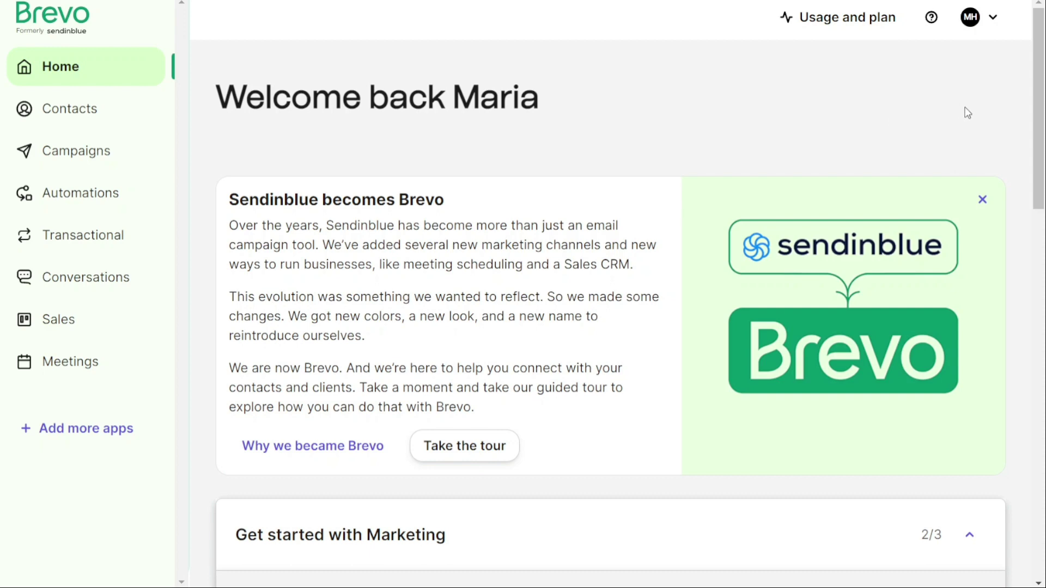
View the blank new-sender form without saving it and check the existing sender's verification status in the Senders settings.
{"action": "left_click", "coordinate": [991, 21]}
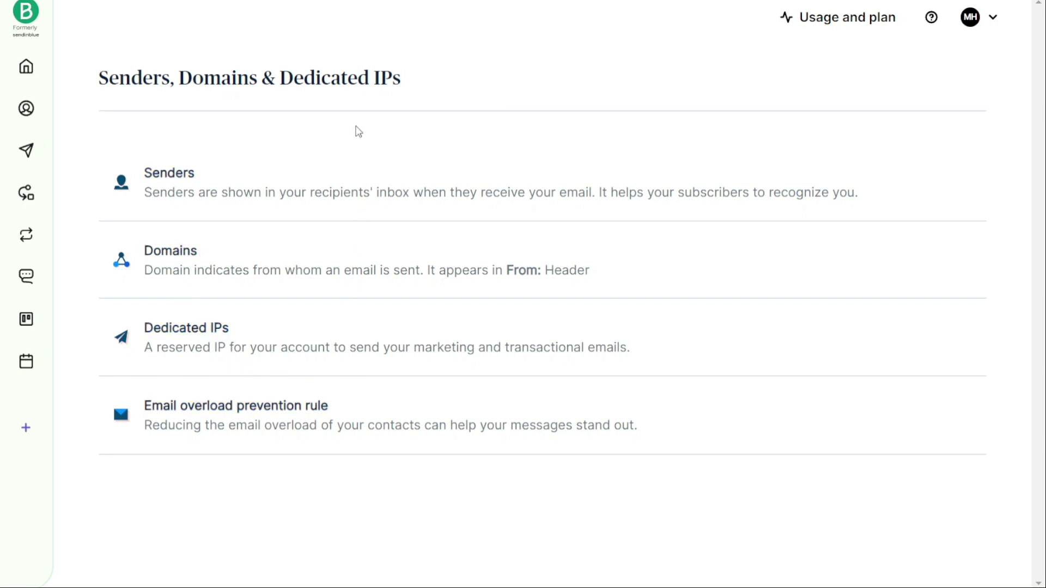
{"action": "left_click", "coordinate": [173, 178]}
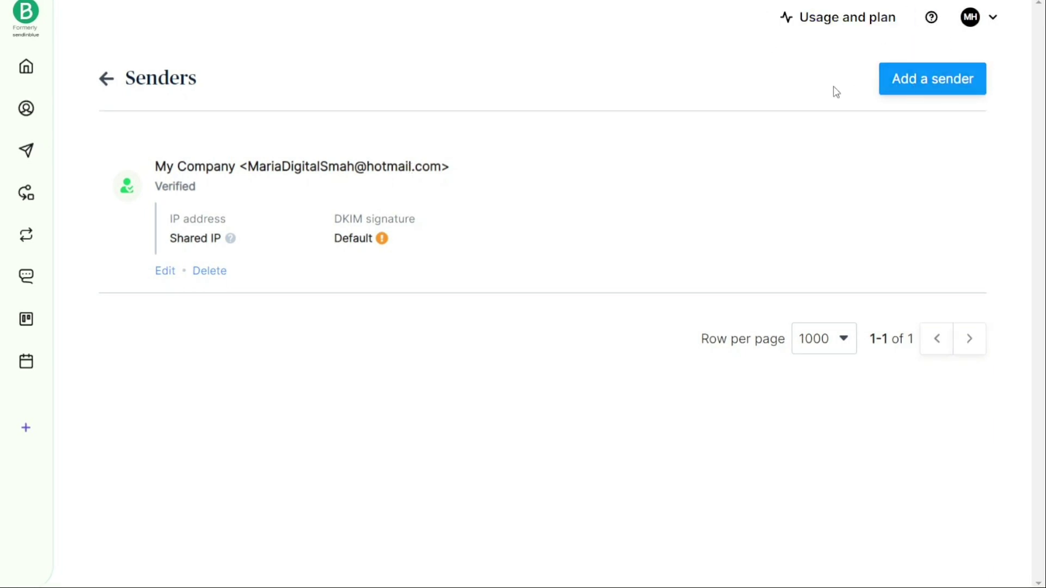
{"action": "left_click", "coordinate": [939, 86]}
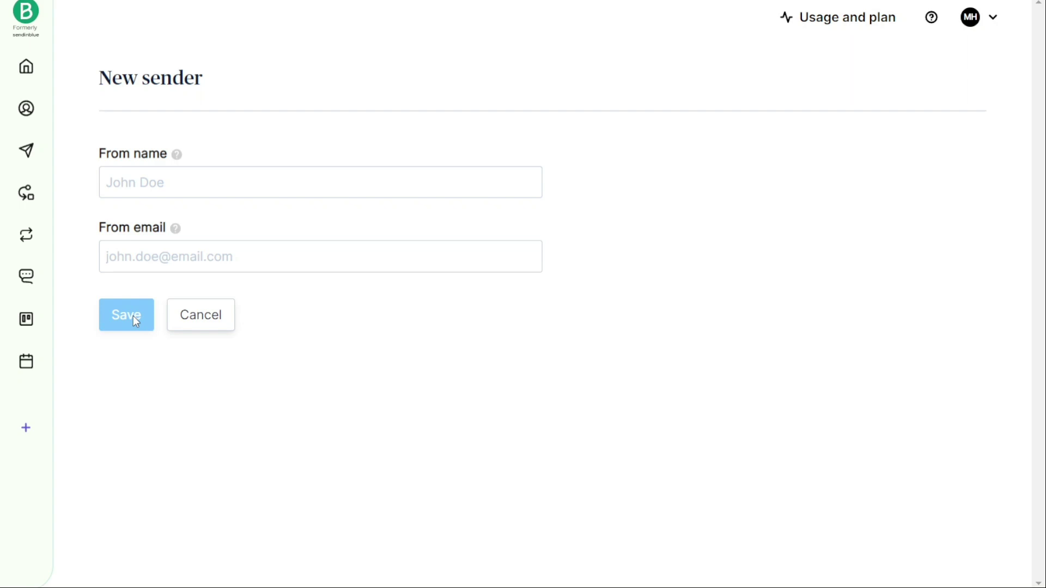
{"action": "left_click", "coordinate": [195, 323]}
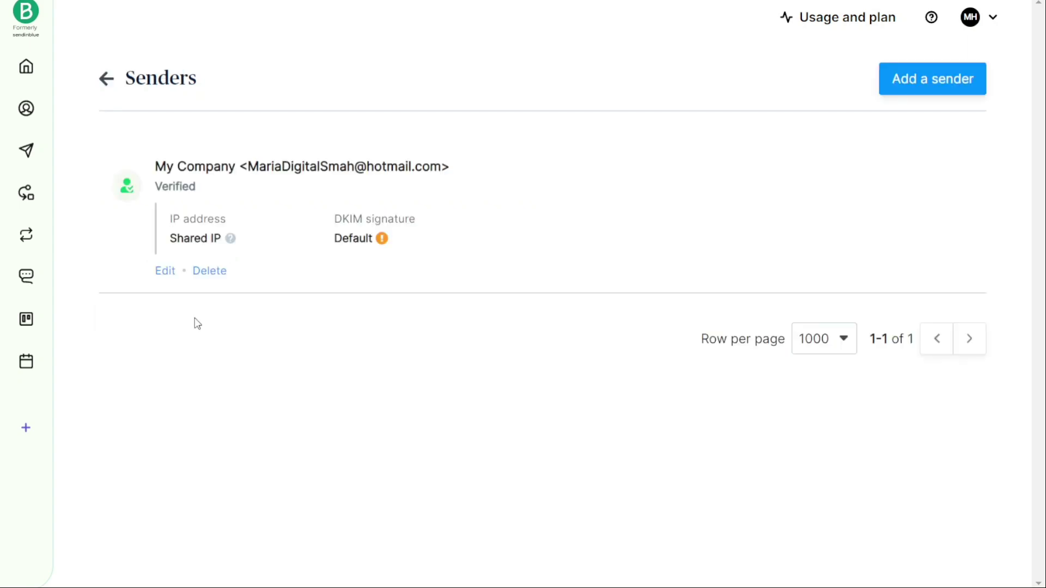
{"action": "double_click", "coordinate": [179, 187]}
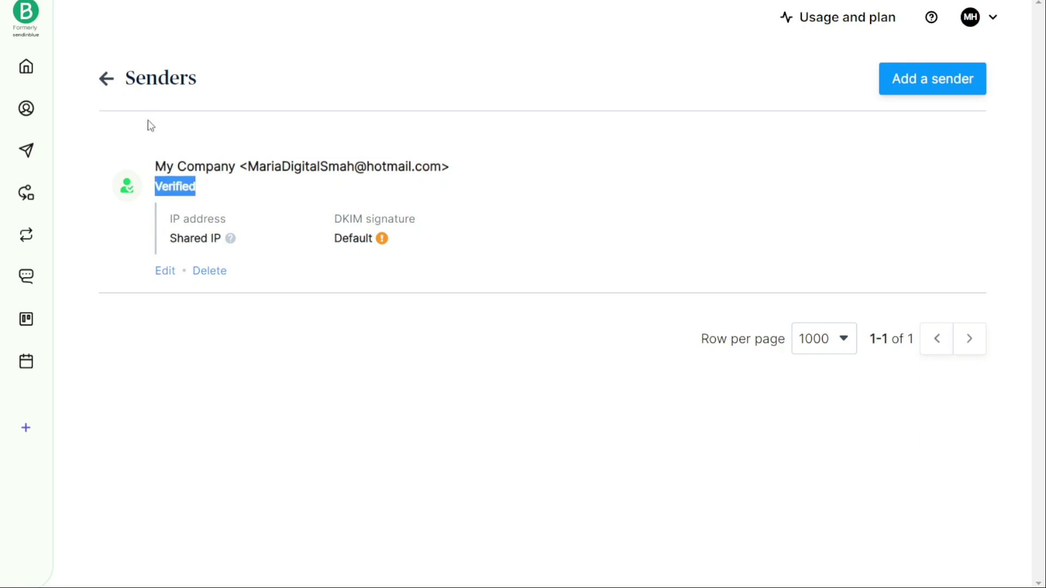
{"action": "left_click", "coordinate": [250, 67]}
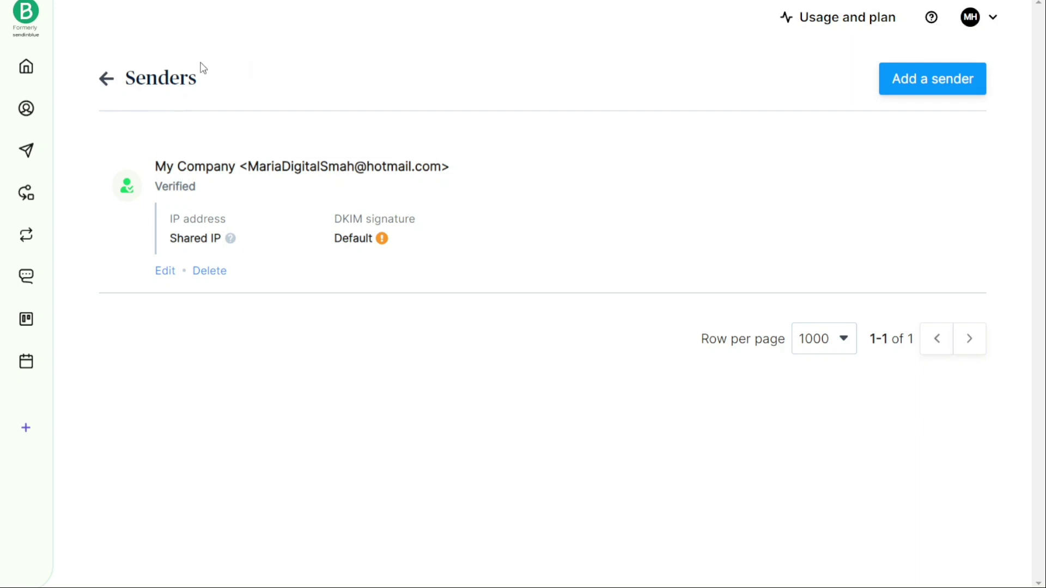
Go to the contact database and open the options for importing contacts.
{"action": "left_click", "coordinate": [34, 74]}
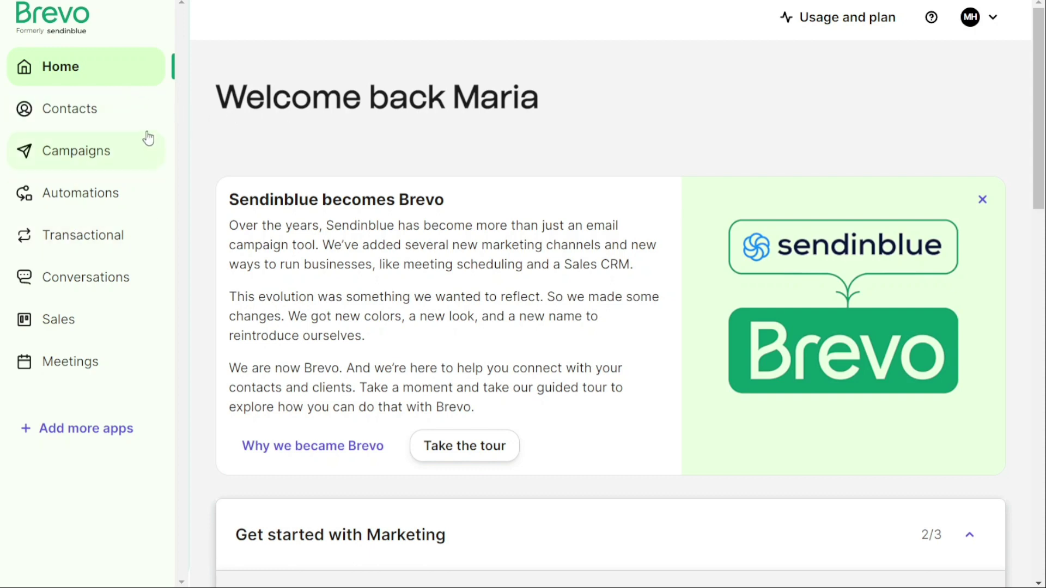
{"action": "left_click", "coordinate": [80, 110]}
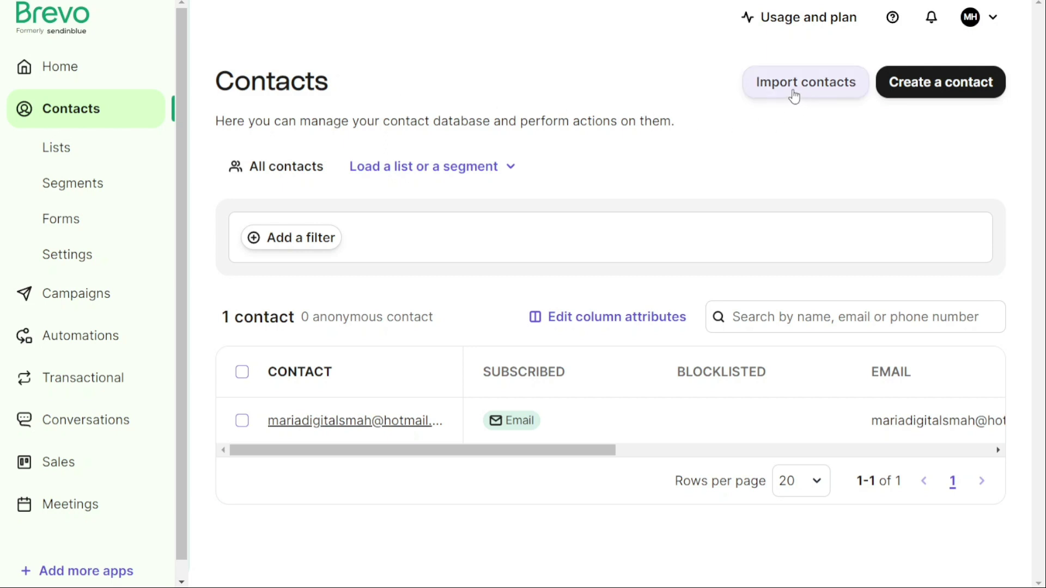
{"action": "left_click", "coordinate": [814, 94]}
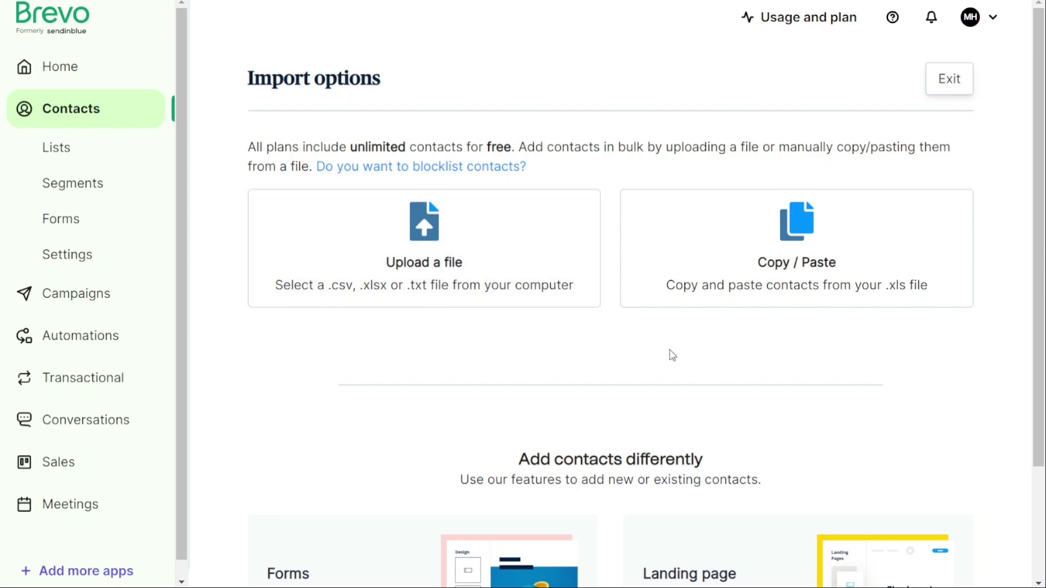
{"action": "left_click", "coordinate": [796, 260]}
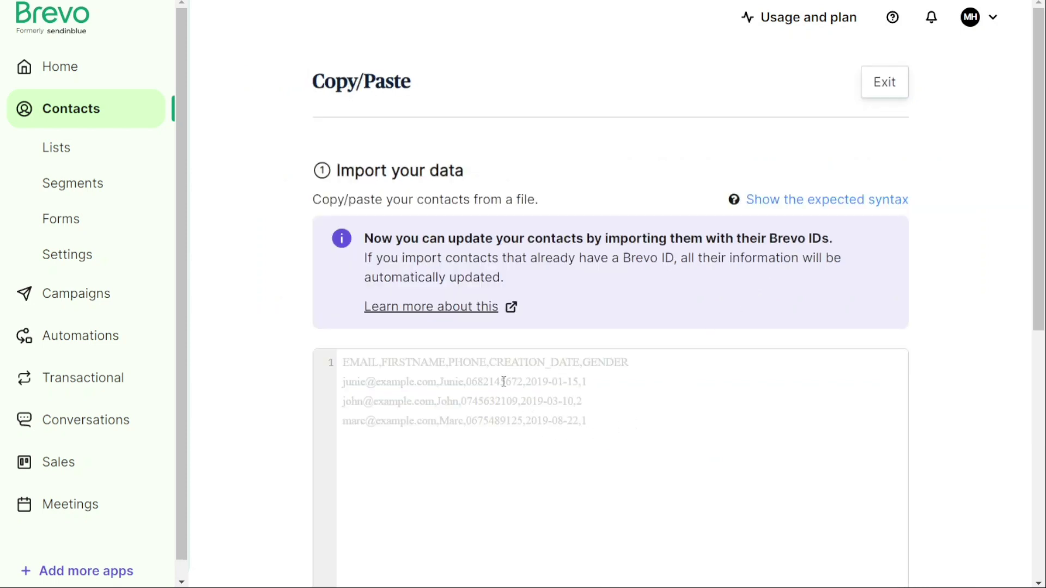
{"action": "left_click", "coordinate": [881, 83]}
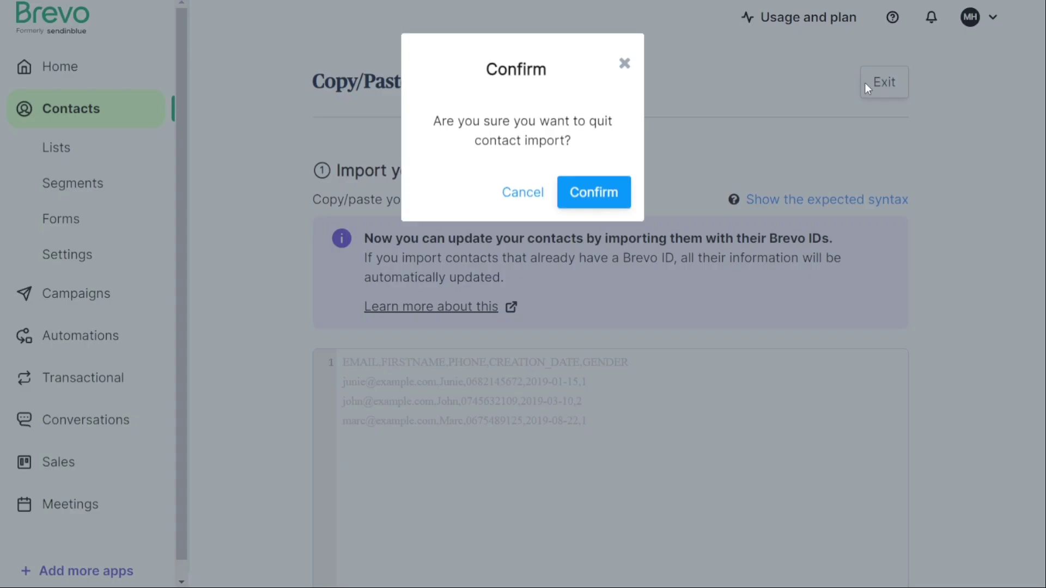
{"action": "left_click", "coordinate": [600, 203]}
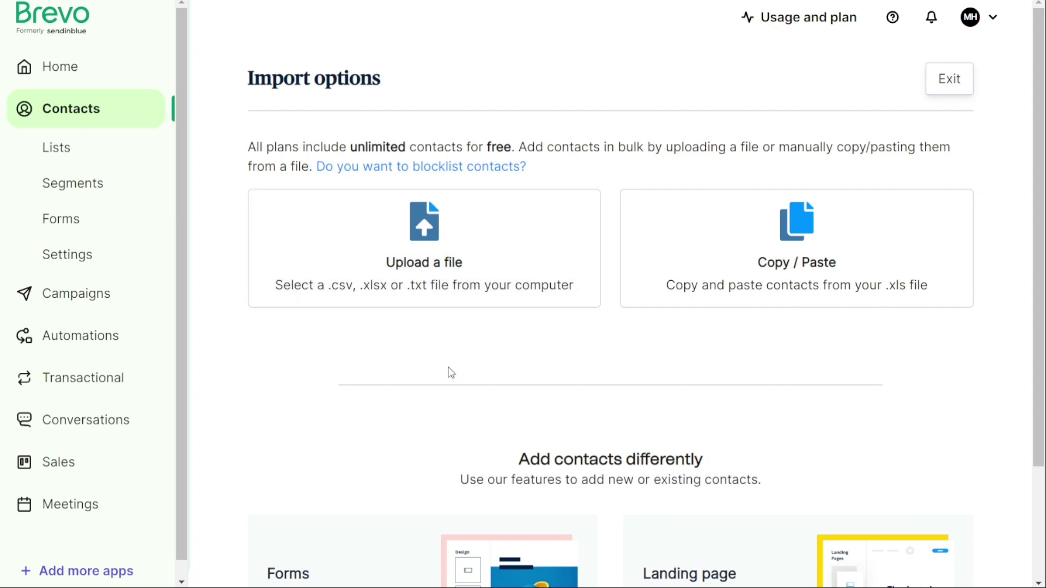
Upload the file email list.txt as the contact import source and confirm the file.
{"action": "left_click", "coordinate": [428, 268]}
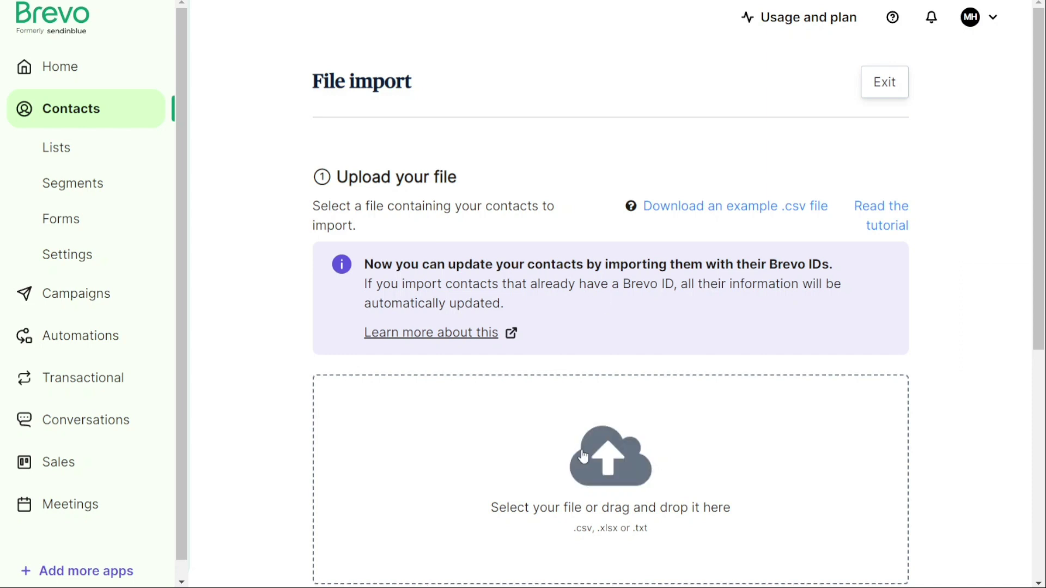
{"action": "left_click", "coordinate": [612, 469]}
{"action": "left_click_drag", "start_coordinate": [1040, 121], "coordinate": [1041, 189]}
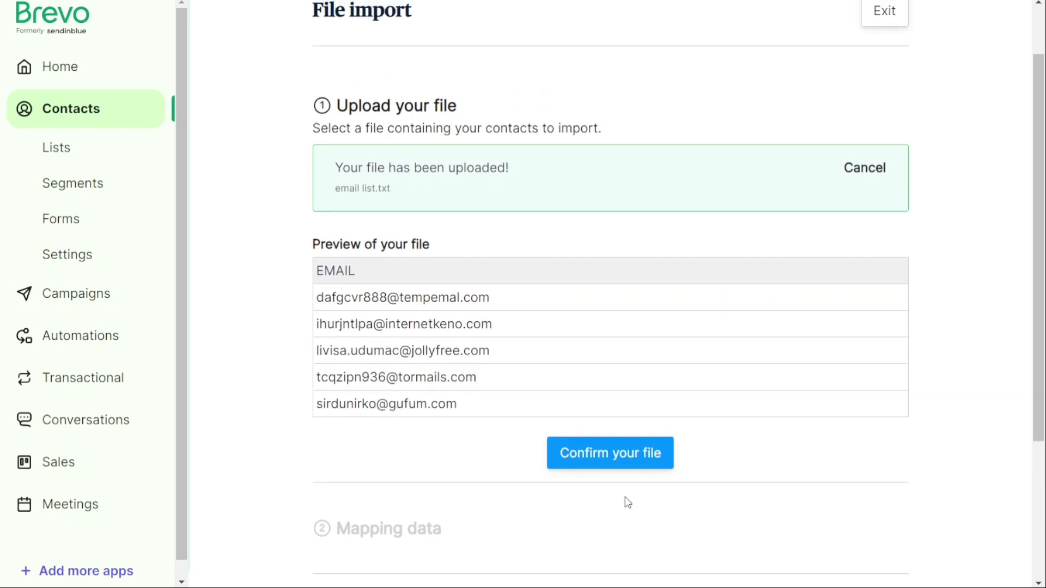
{"action": "left_click", "coordinate": [606, 467]}
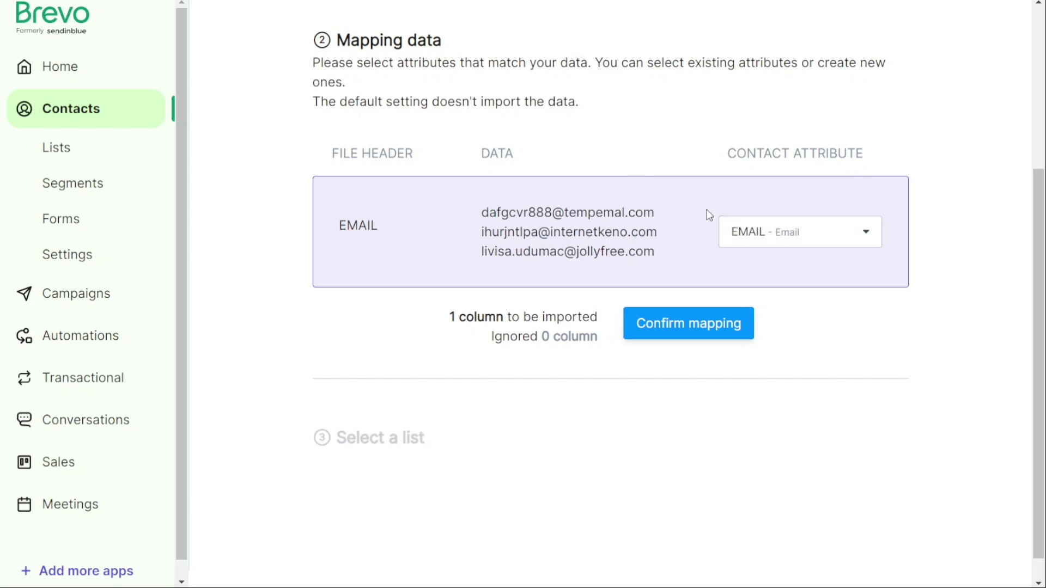
Check the available contact attributes and confirm the mapping of the file's EMAIL column to the EMAIL attribute.
{"action": "left_click", "coordinate": [820, 238]}
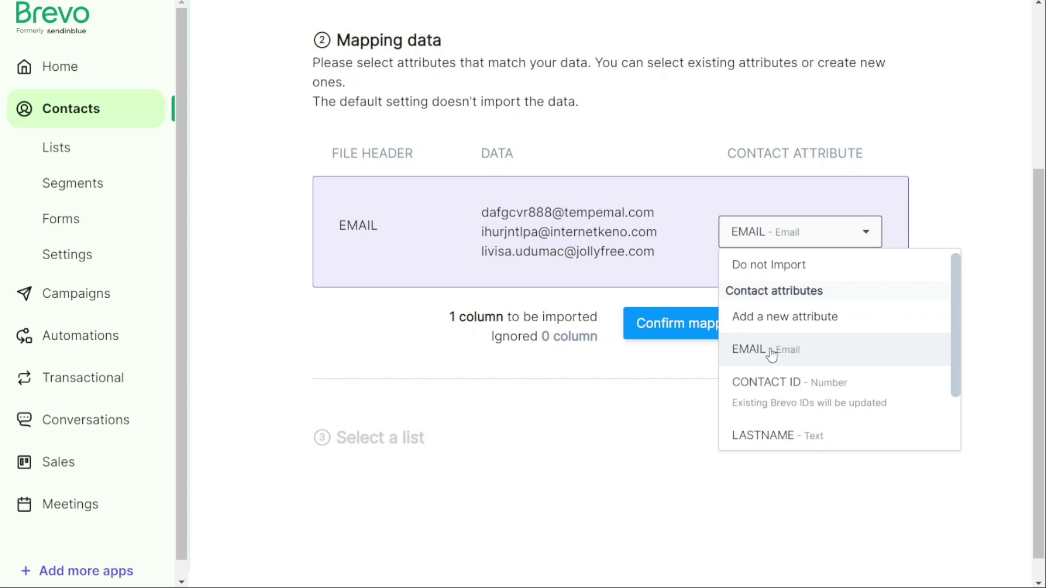
{"action": "left_click", "coordinate": [792, 185]}
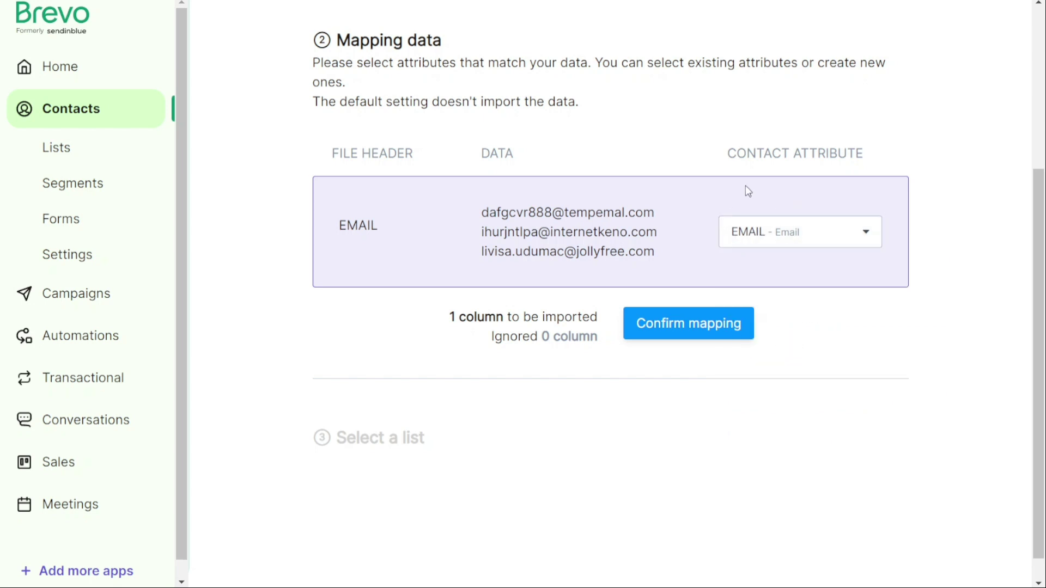
{"action": "left_click", "coordinate": [688, 328]}
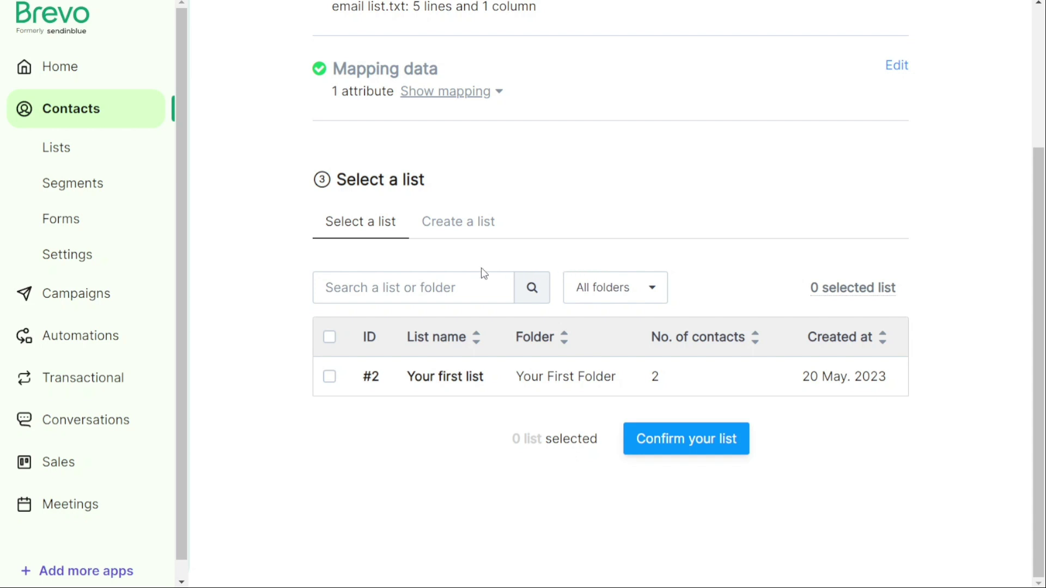
Create a new contact list named MySocialList in Your First Folder for the import.
{"action": "left_click", "coordinate": [461, 230]}
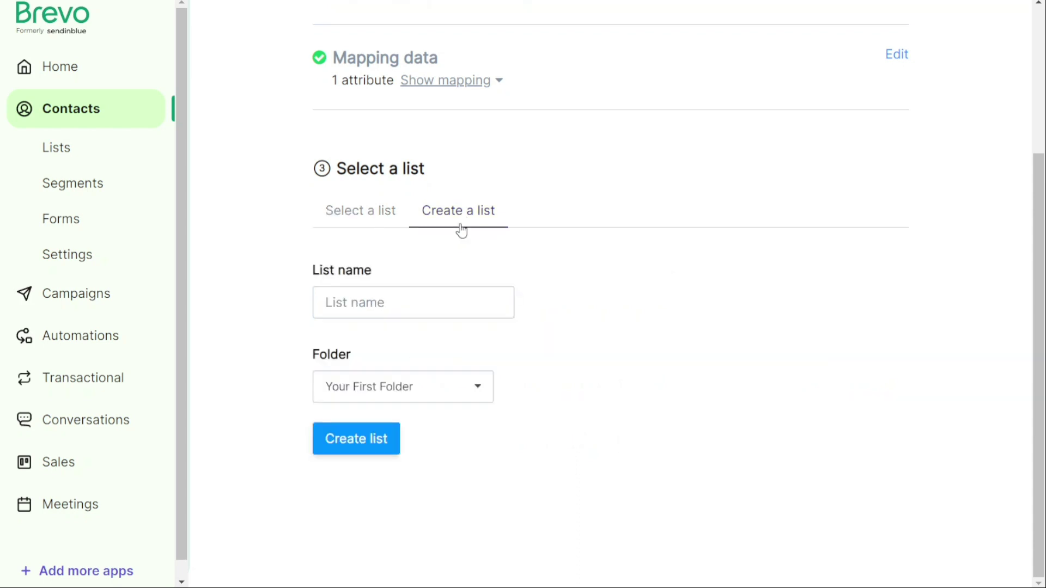
{"action": "left_click", "coordinate": [428, 305]}
{"action": "type", "text": "MySocialList"}
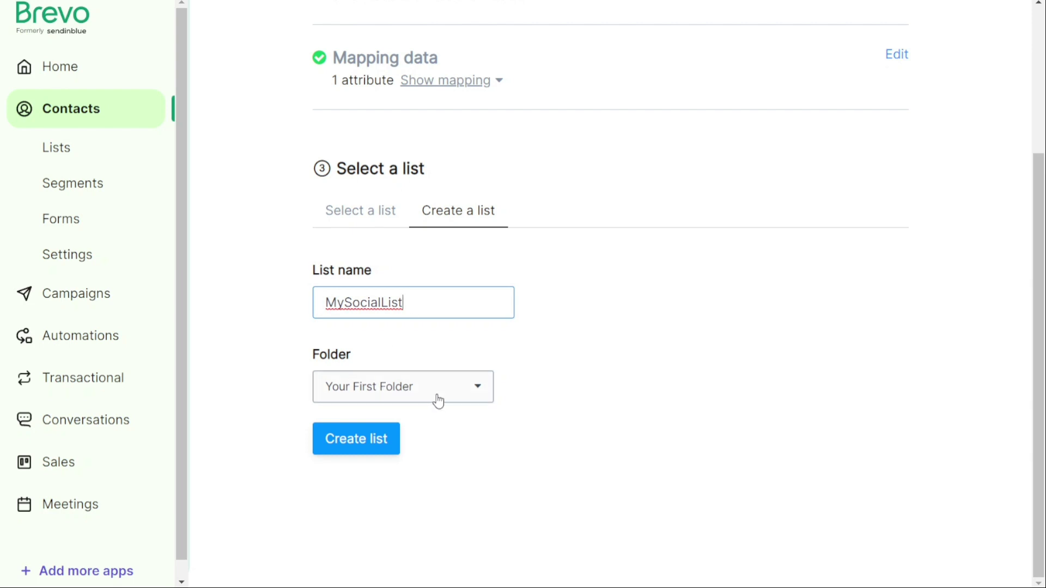
{"action": "left_click", "coordinate": [454, 391]}
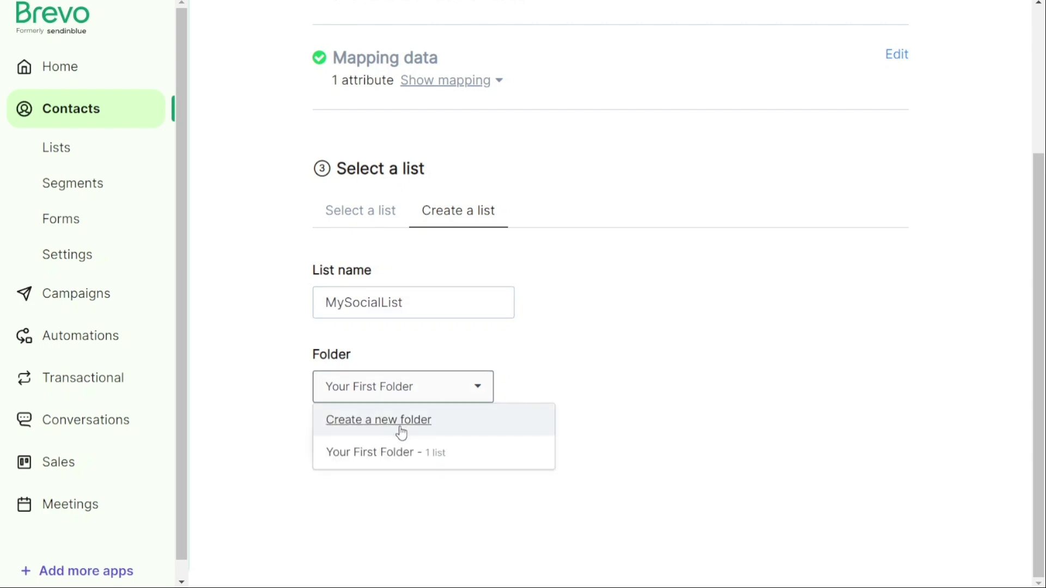
{"action": "left_click", "coordinate": [555, 377]}
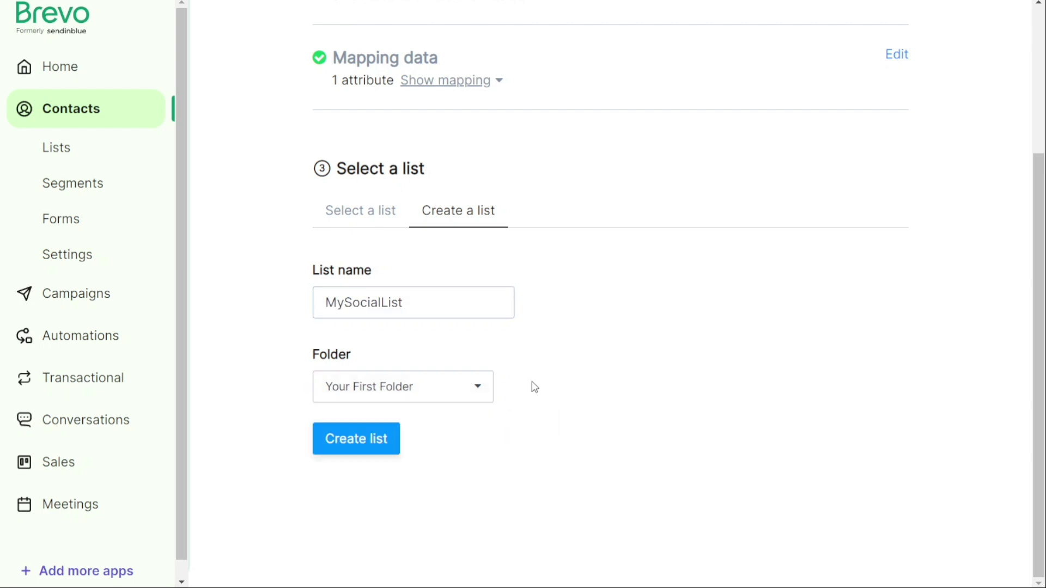
{"action": "left_click", "coordinate": [365, 449]}
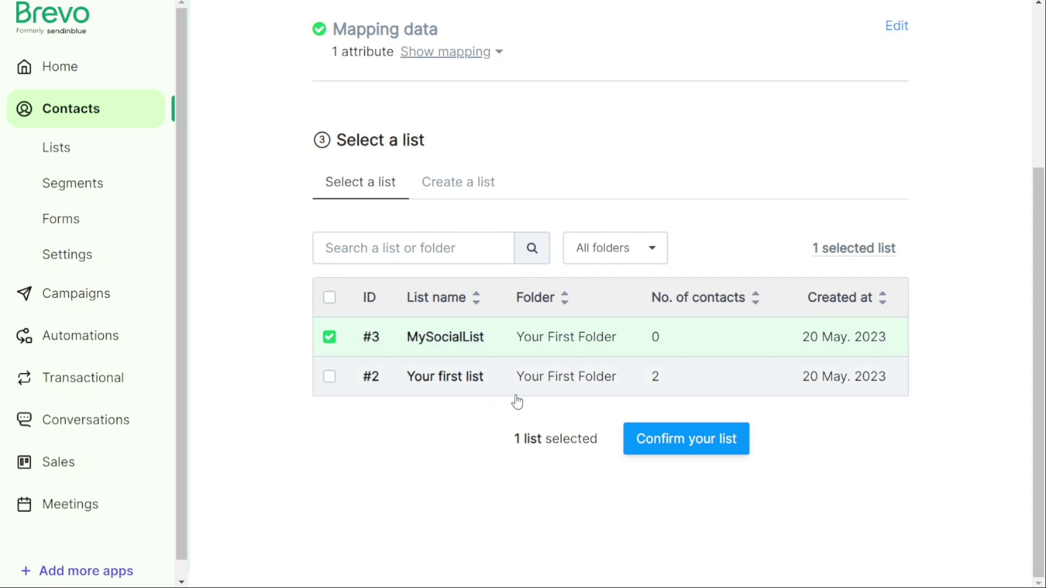
Confirm MySocialList as the target list and finalize the contact import, accepting the opt-in agreement.
{"action": "left_click", "coordinate": [709, 440]}
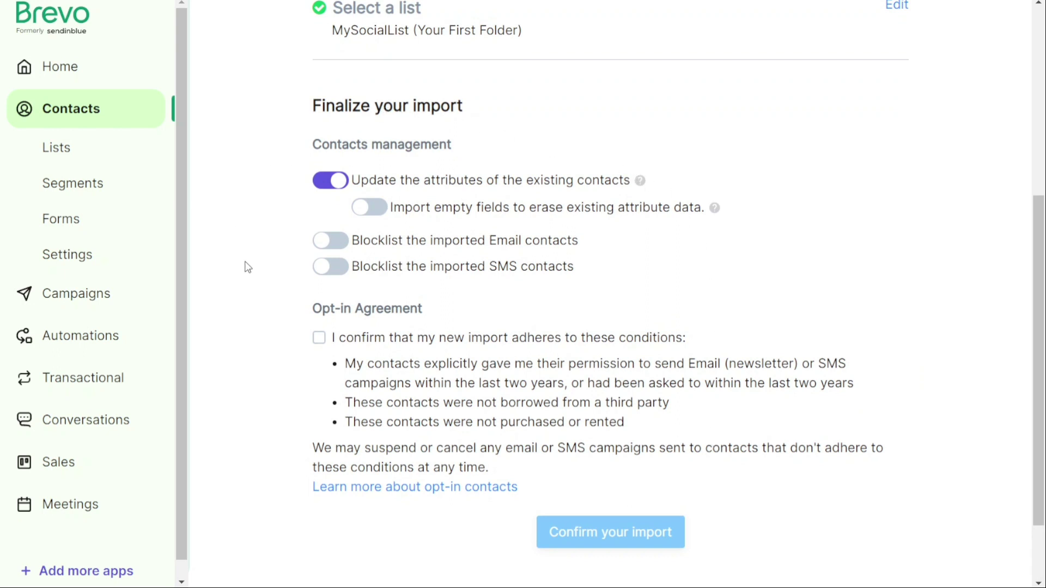
{"action": "left_click", "coordinate": [320, 342]}
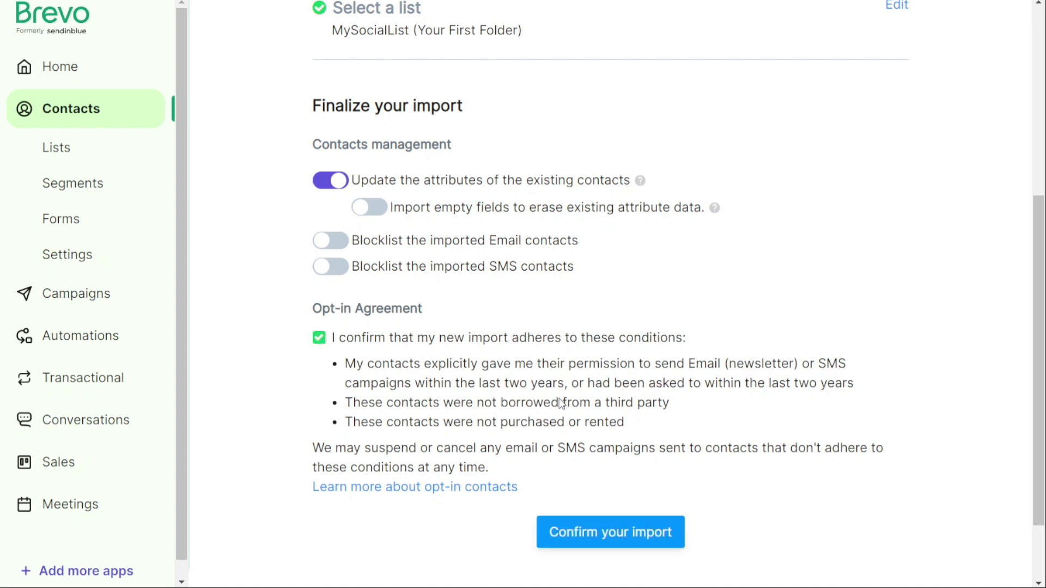
{"action": "left_click", "coordinate": [609, 533]}
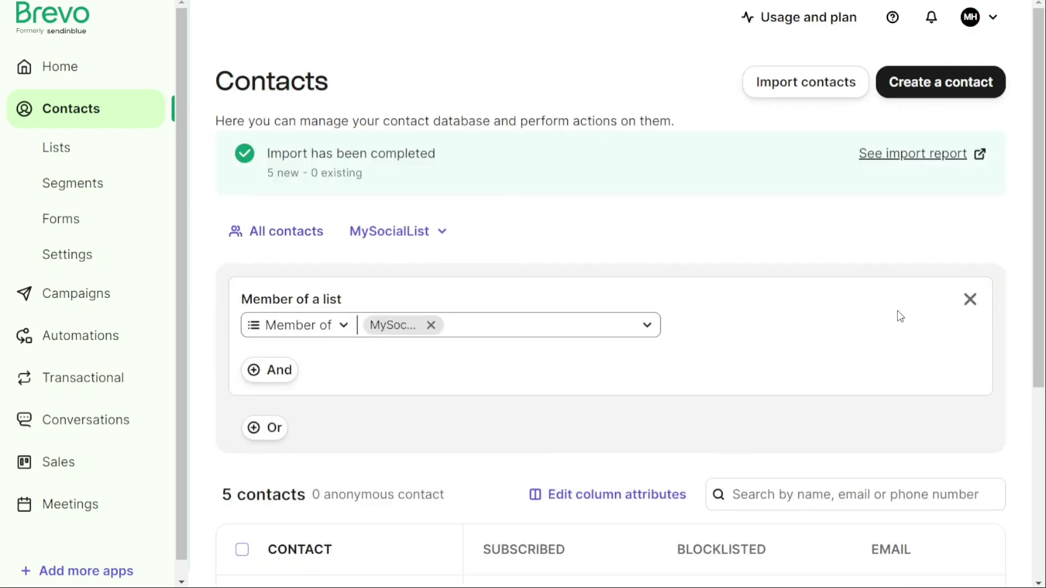
Look over the imported contacts in MySocialList and open the subscription forms page.
{"action": "mouse_move", "coordinate": [1037, 157]}
{"action": "left_mouse_down"}
{"action": "mouse_move", "coordinate": [1025, 348]}
{"action": "mouse_move", "coordinate": [1021, 158]}
{"action": "left_mouse_up"}
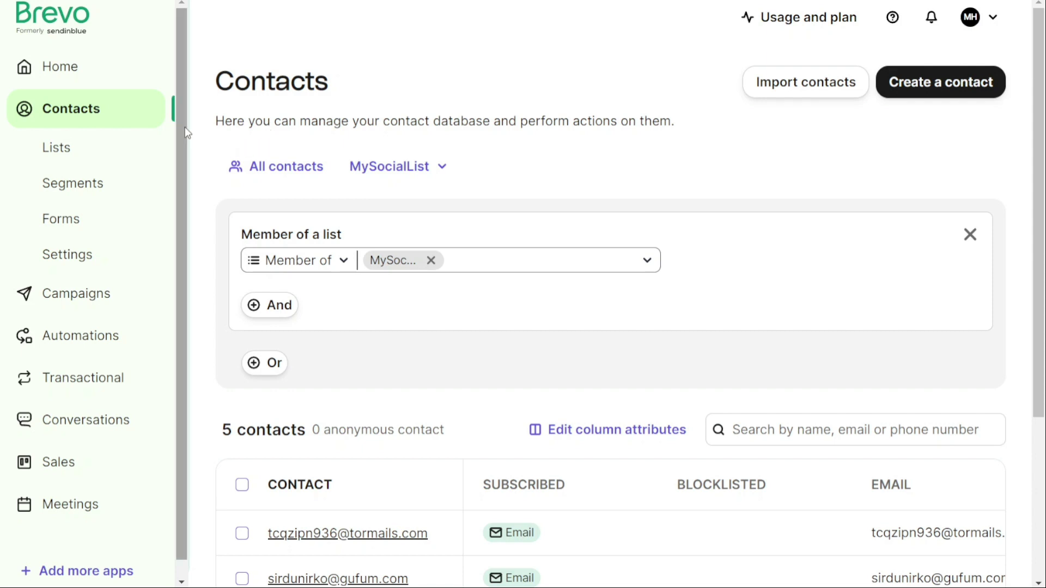
{"action": "scroll", "coordinate": [183, 158], "scroll_direction": "down", "scroll_amount": 1}
{"action": "scroll", "coordinate": [182, 134], "scroll_direction": "up", "scroll_amount": 1}
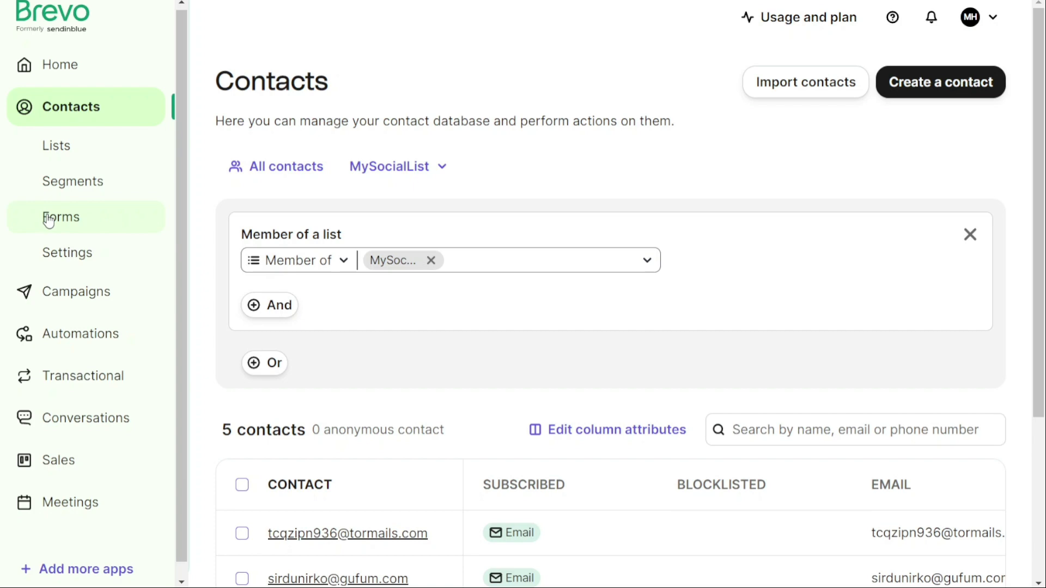
{"action": "left_click", "coordinate": [86, 224]}
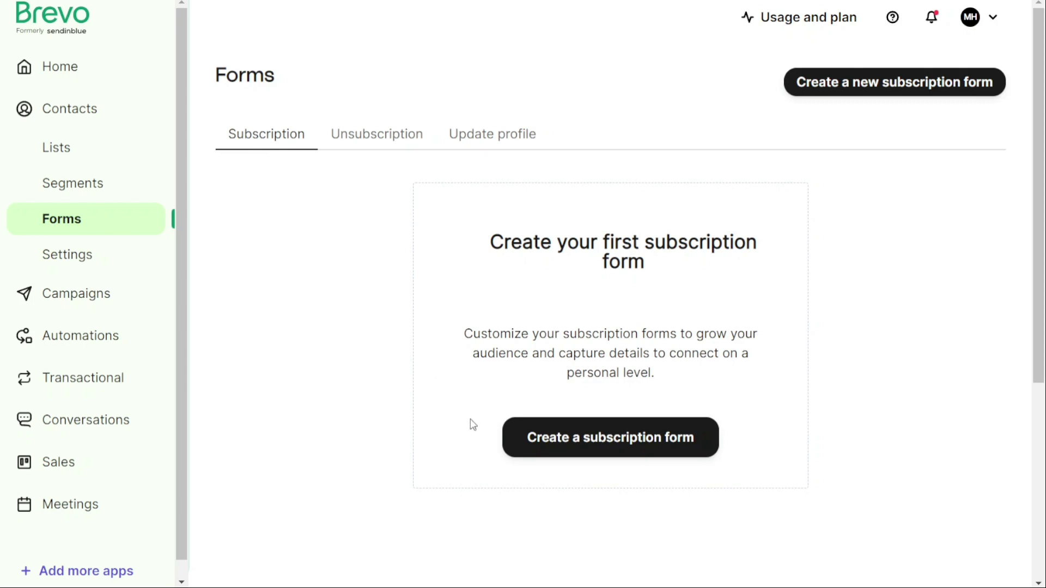
Create a new subscription form named MyForm with GDPR fields enabled and continue to its design stage.
{"action": "left_click", "coordinate": [627, 445]}
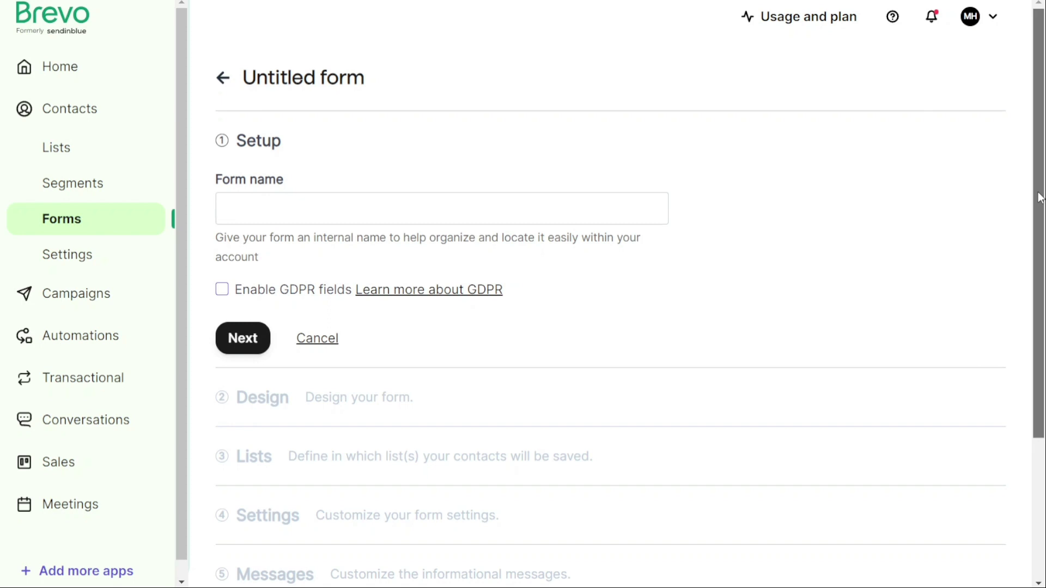
{"action": "left_click_drag", "start_coordinate": [1038, 197], "coordinate": [1038, 219]}
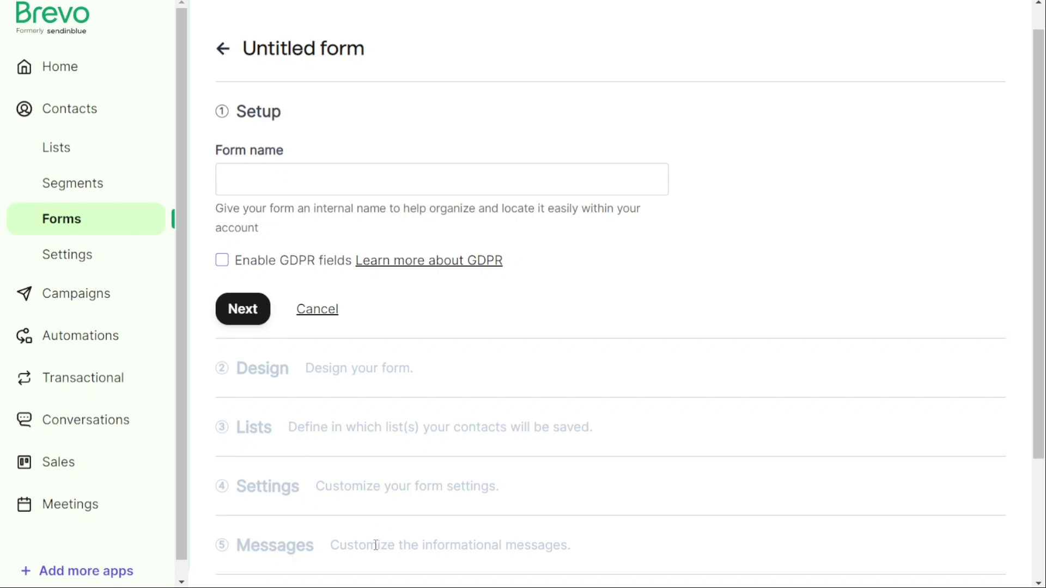
{"action": "left_click_drag", "start_coordinate": [1041, 309], "coordinate": [1017, 283]}
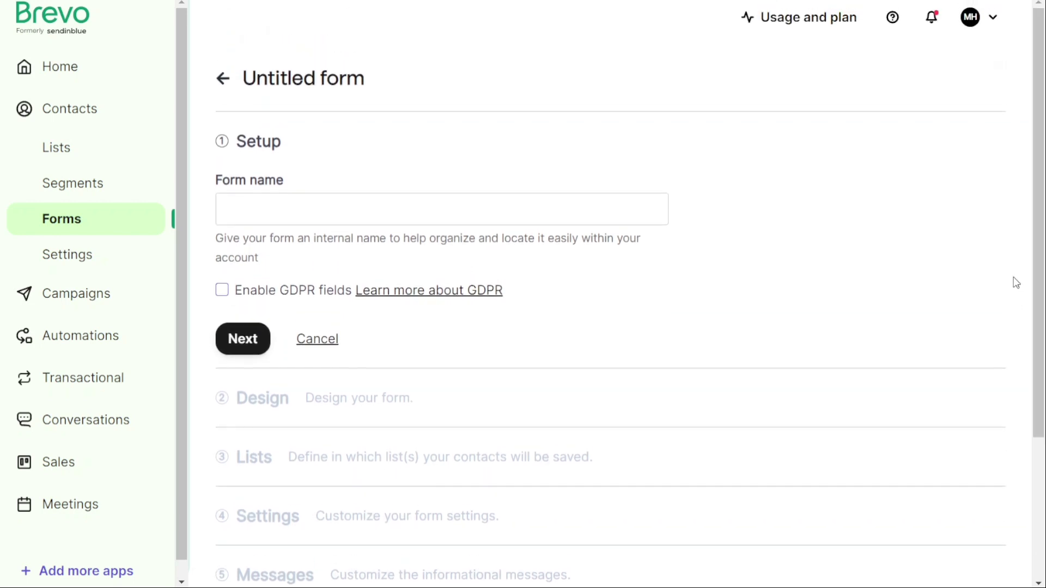
{"action": "left_click", "coordinate": [536, 221]}
{"action": "type", "text": "MyForm"}
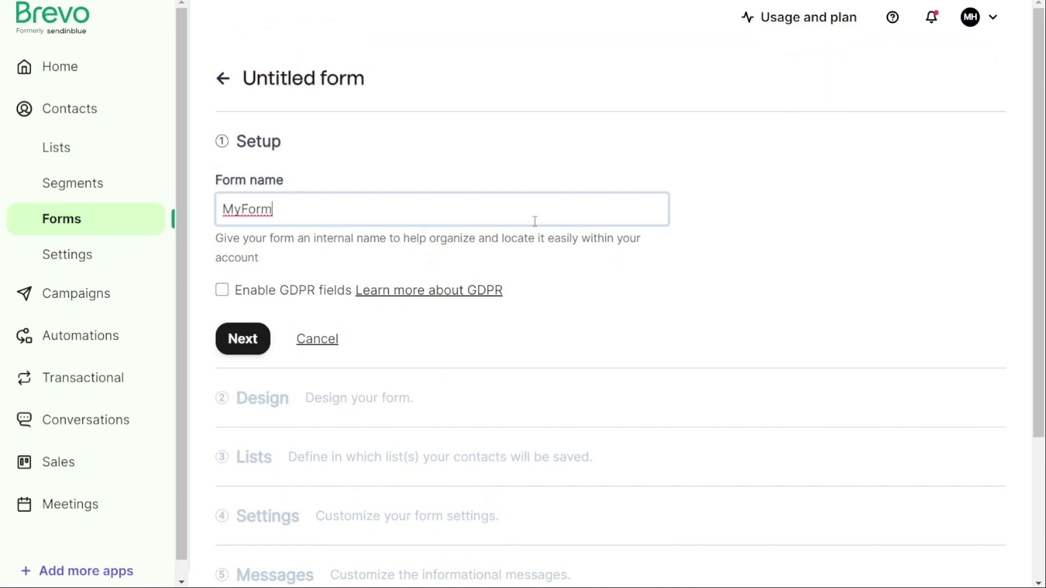
{"action": "left_click", "coordinate": [242, 210]}
{"action": "left_click", "coordinate": [224, 291]}
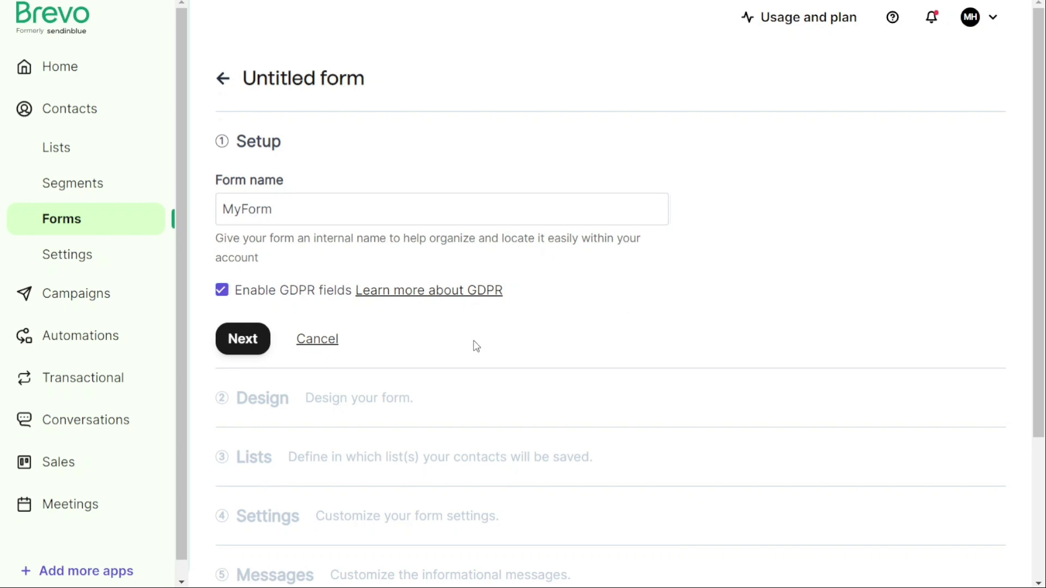
{"action": "left_click", "coordinate": [245, 345]}
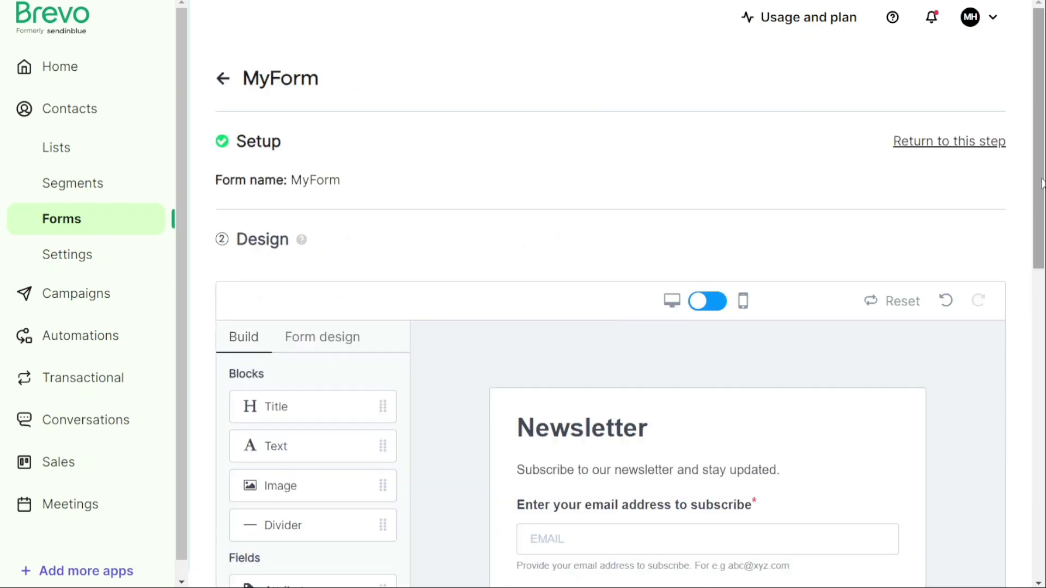
Examine the form's design options and the blocks and fields available for building it.
{"action": "left_click_drag", "start_coordinate": [1031, 184], "coordinate": [1014, 283]}
{"action": "left_click", "coordinate": [311, 123]}
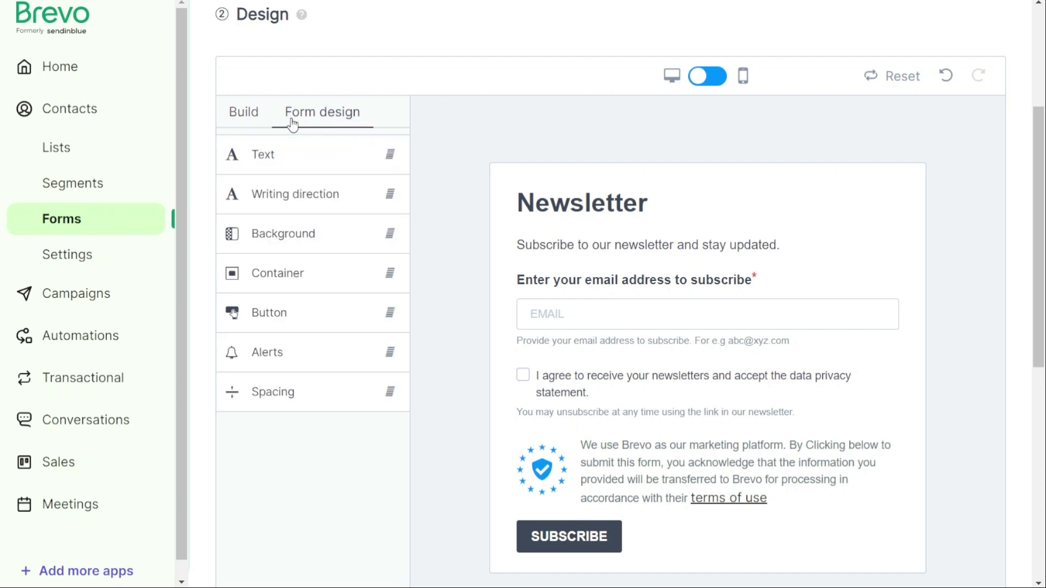
{"action": "left_click", "coordinate": [240, 114]}
{"action": "scroll", "coordinate": [256, 98], "scroll_direction": "down", "scroll_amount": 1}
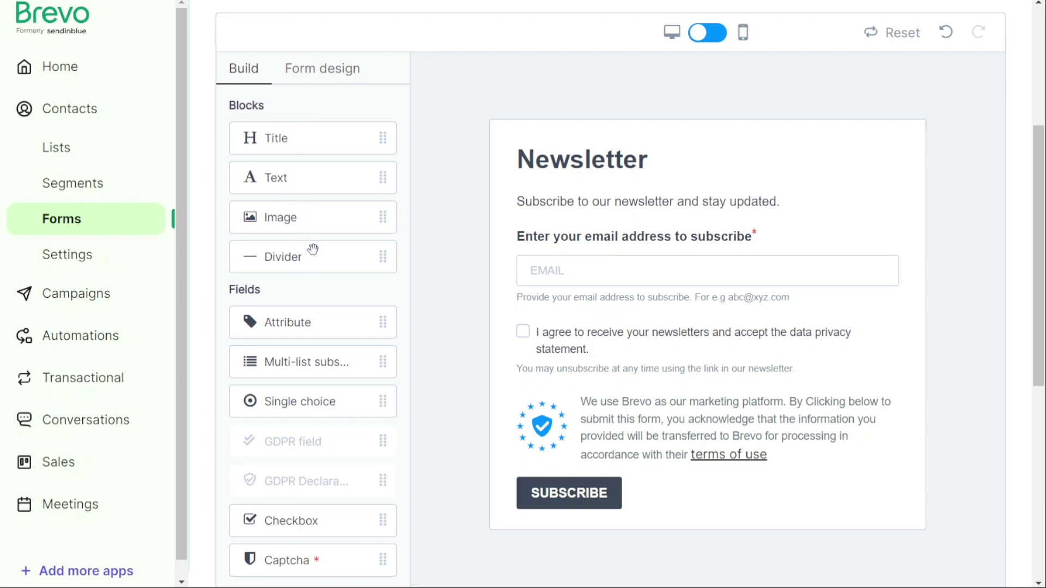
{"action": "left_click_drag", "start_coordinate": [313, 184], "coordinate": [294, 173]}
{"action": "double_click", "coordinate": [245, 290]}
{"action": "left_click", "coordinate": [217, 300]}
{"action": "left_click_drag", "start_coordinate": [327, 560], "coordinate": [403, 306]}
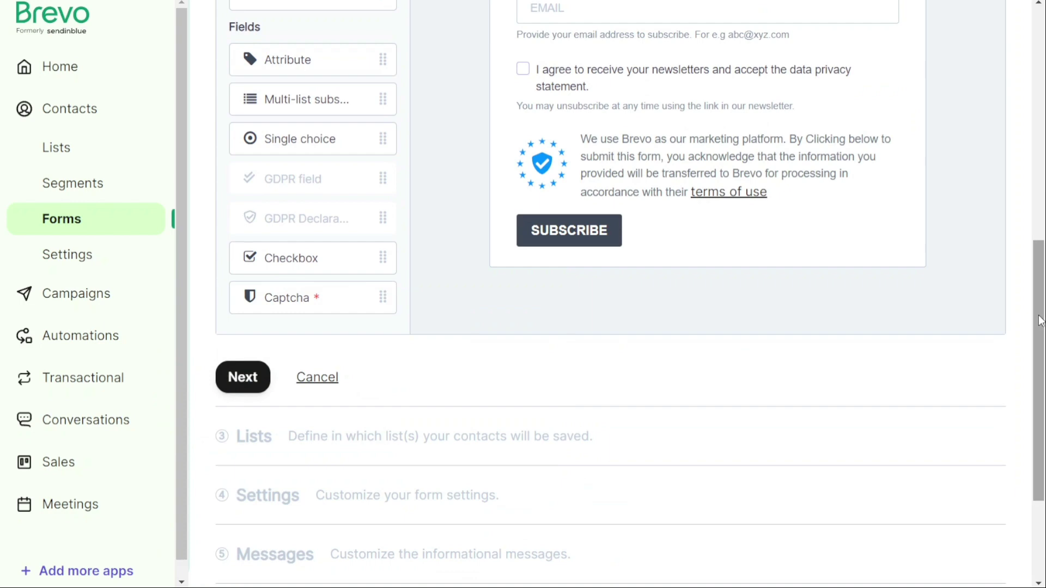
{"action": "left_click_drag", "start_coordinate": [1040, 322], "coordinate": [1031, 199]}
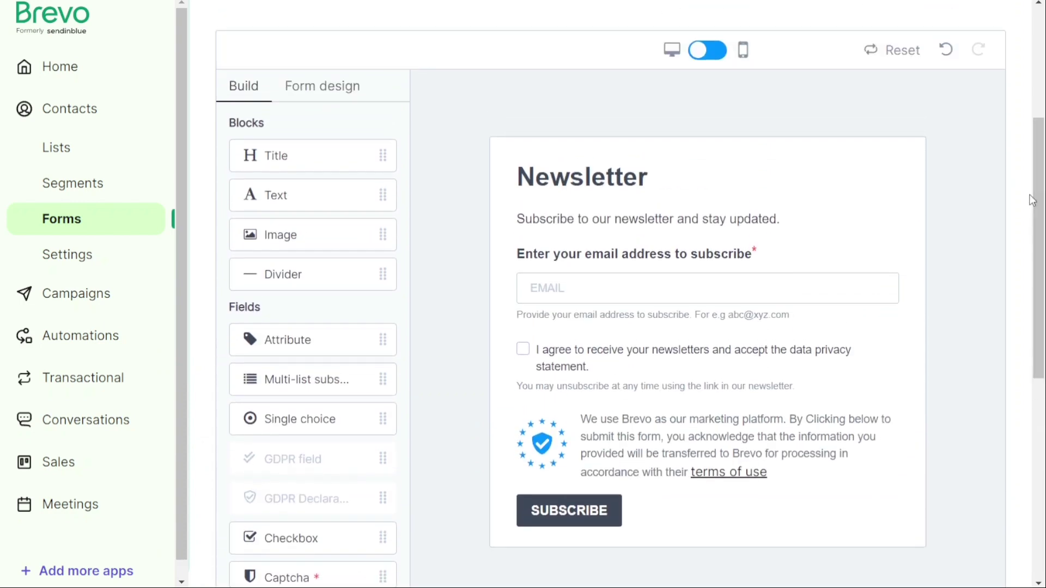
Centre the form's Newsletter title and its Subscribe button.
{"action": "left_click", "coordinate": [294, 99]}
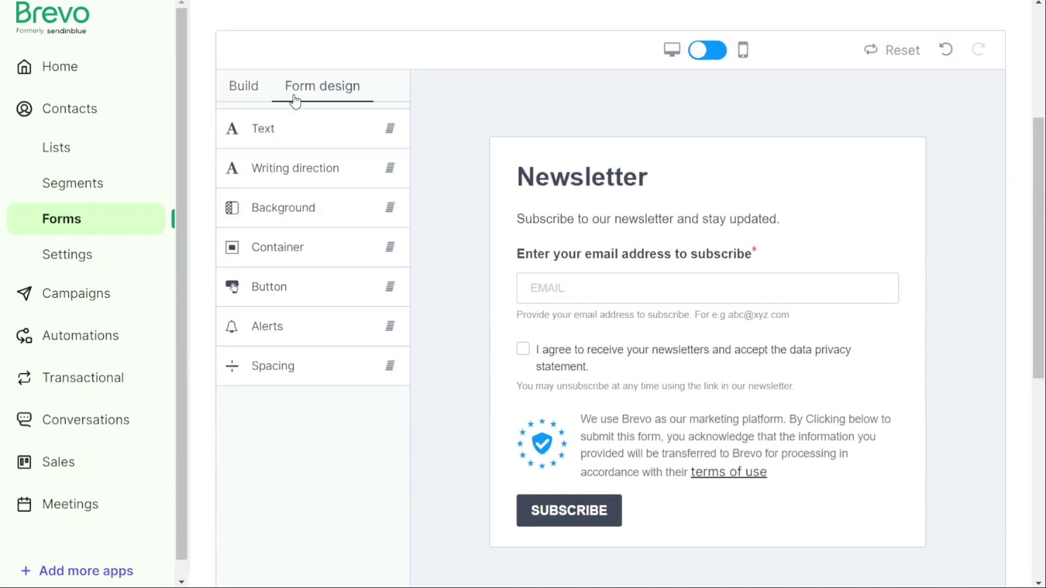
{"action": "left_click", "coordinate": [308, 128]}
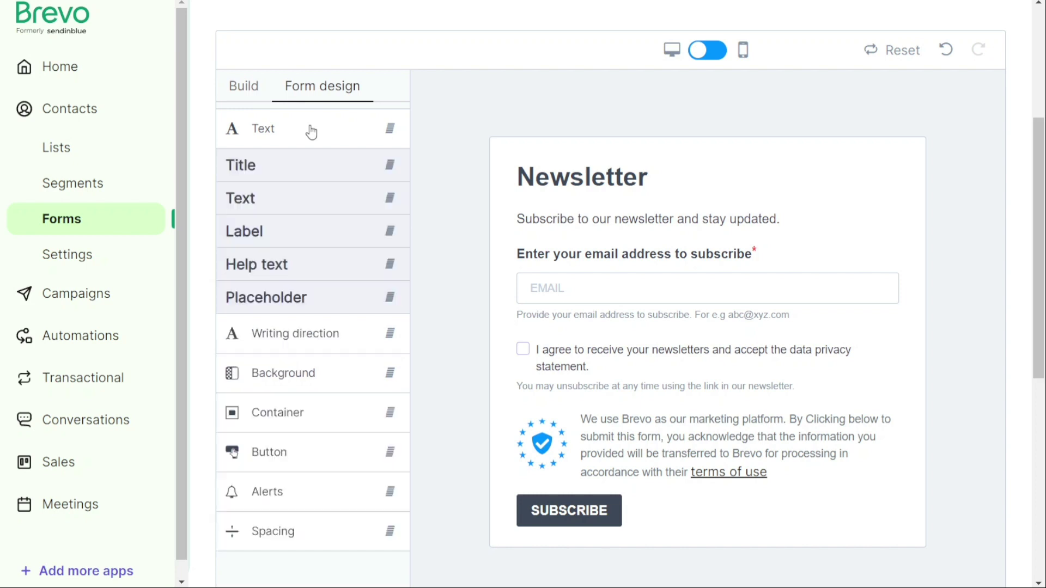
{"action": "left_click", "coordinate": [250, 169]}
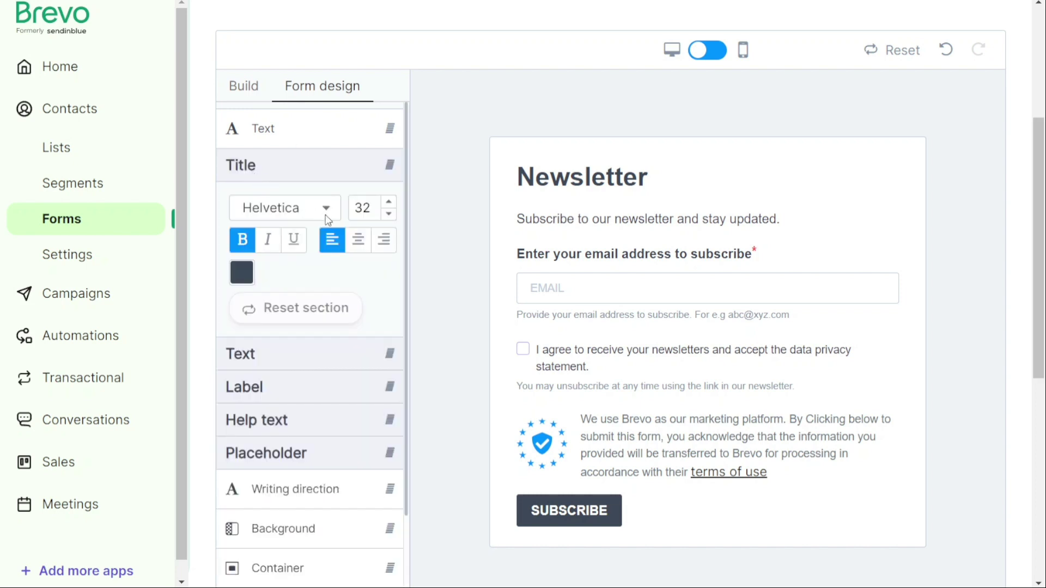
{"action": "left_click", "coordinate": [357, 245]}
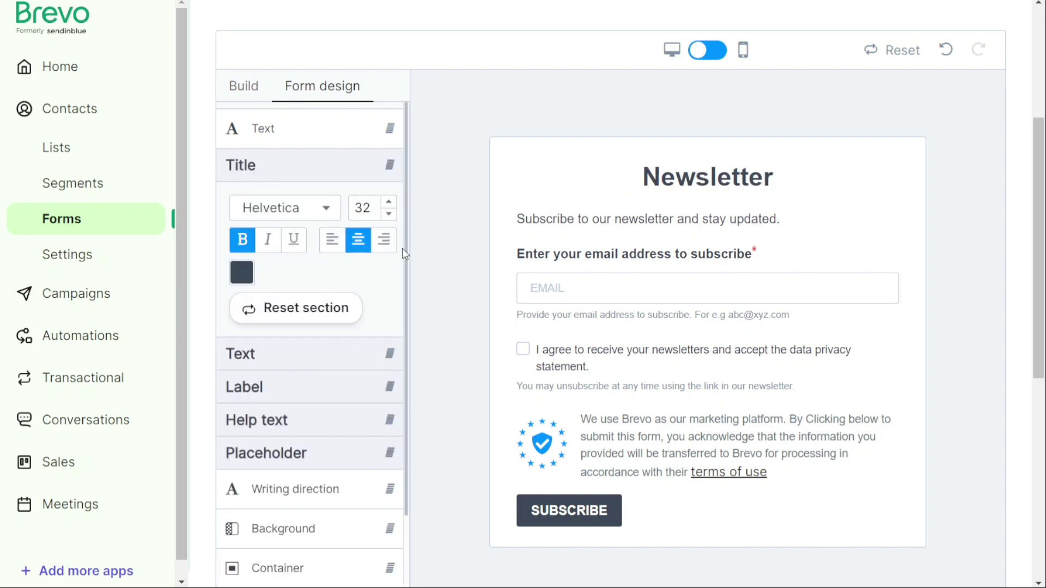
{"action": "left_click_drag", "start_coordinate": [406, 256], "coordinate": [416, 369]}
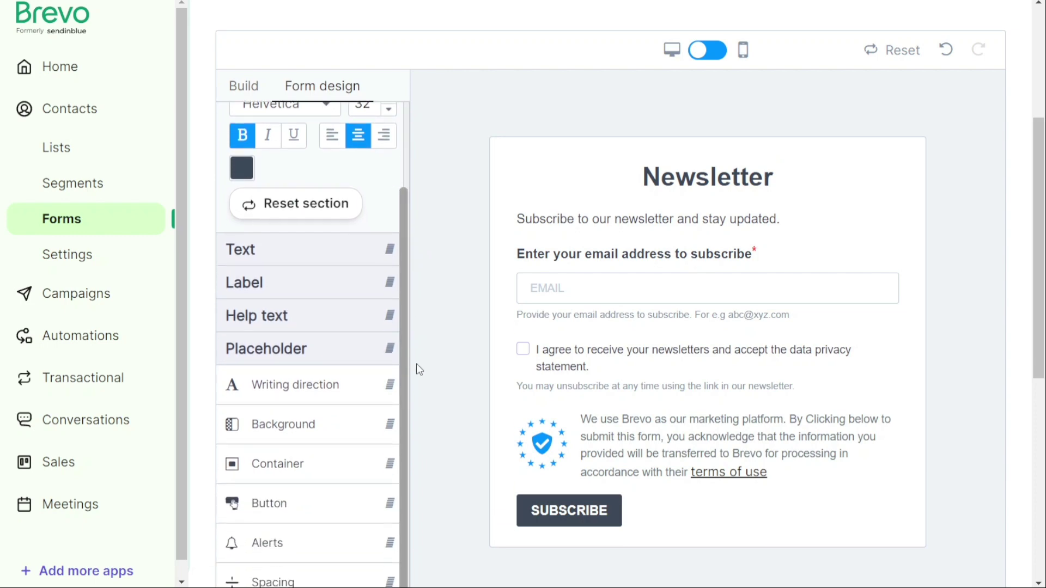
{"action": "left_click", "coordinate": [308, 512]}
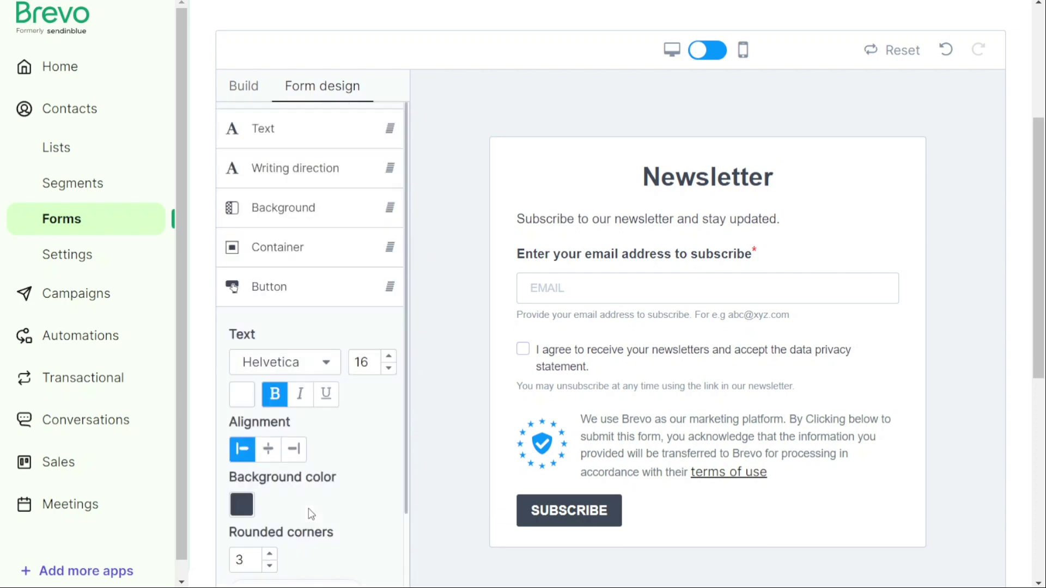
{"action": "left_click", "coordinate": [268, 448]}
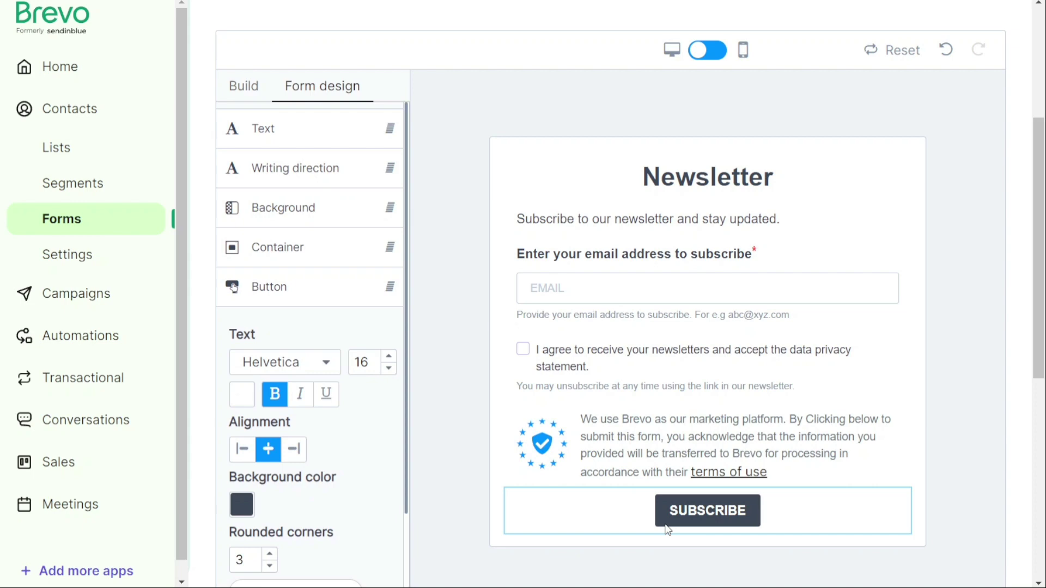
{"action": "left_click_drag", "start_coordinate": [405, 320], "coordinate": [417, 432]}
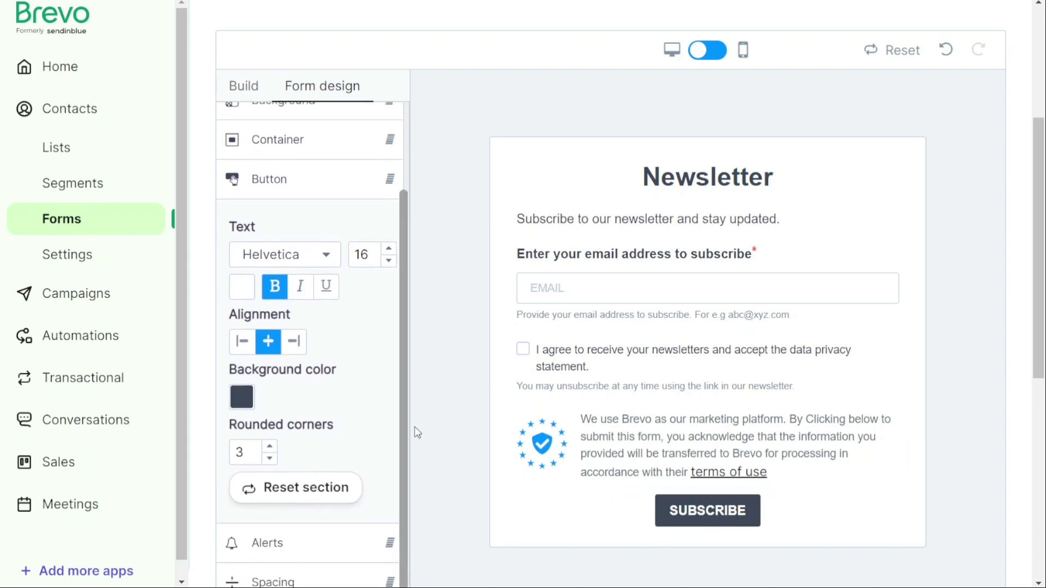
Disable the GDPR fields in the form setup to view the design without them, and enable them again.
{"action": "left_click", "coordinate": [251, 86]}
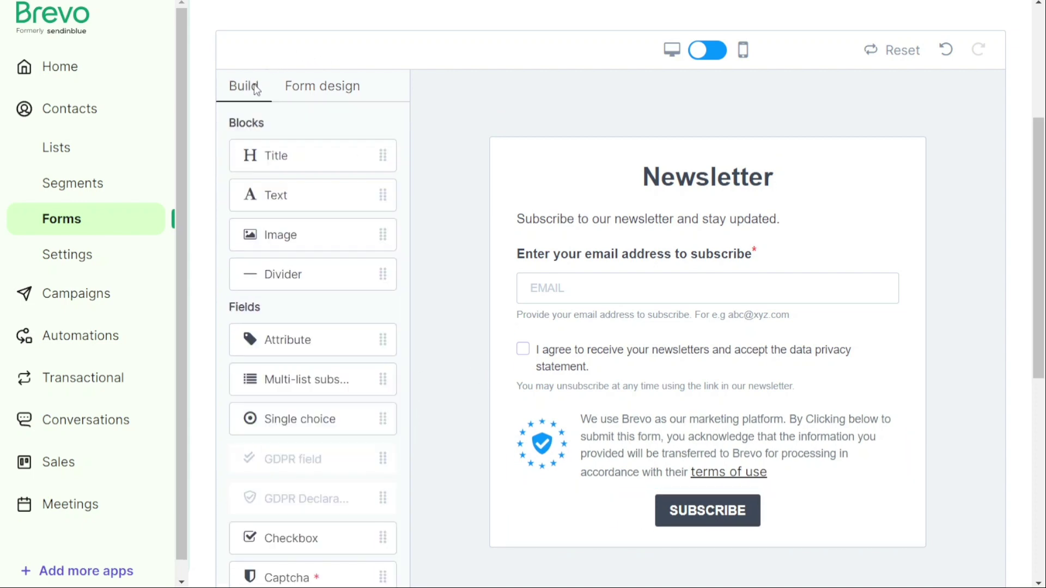
{"action": "left_click", "coordinate": [315, 90]}
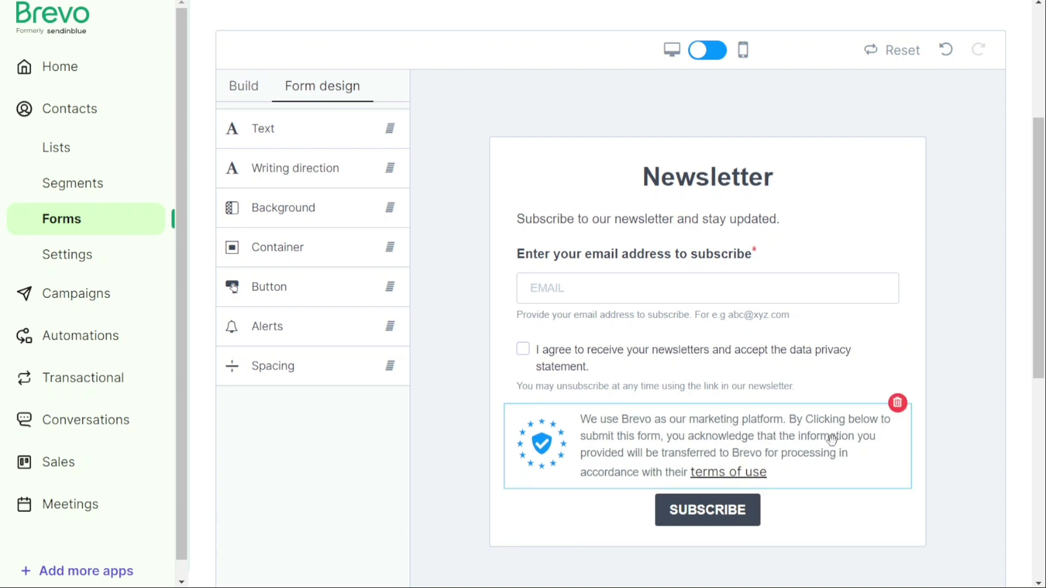
{"action": "scroll", "coordinate": [1013, 229], "scroll_direction": "up", "scroll_amount": 4}
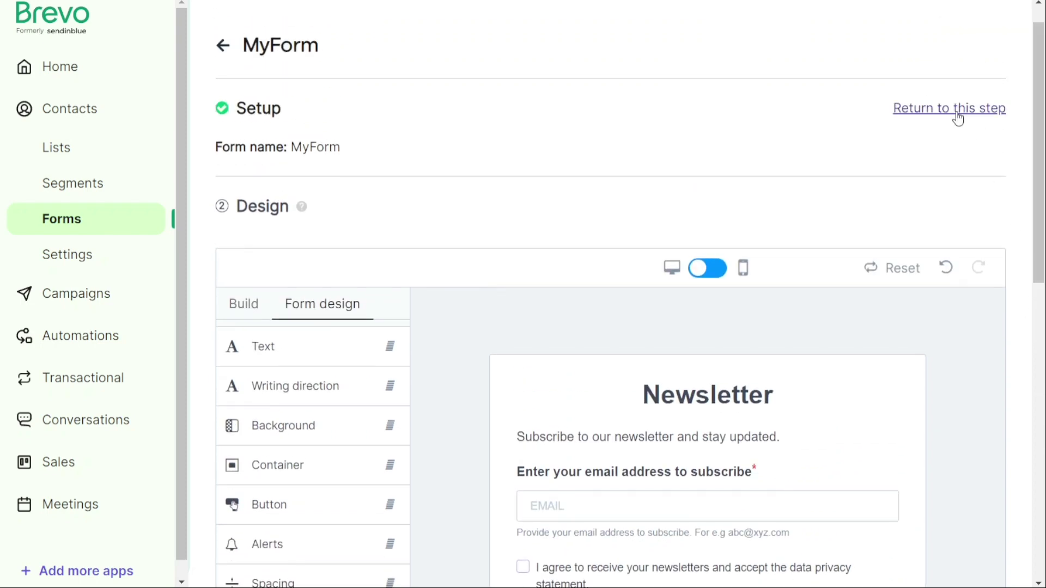
{"action": "left_click", "coordinate": [957, 118]}
{"action": "left_click", "coordinate": [222, 174]}
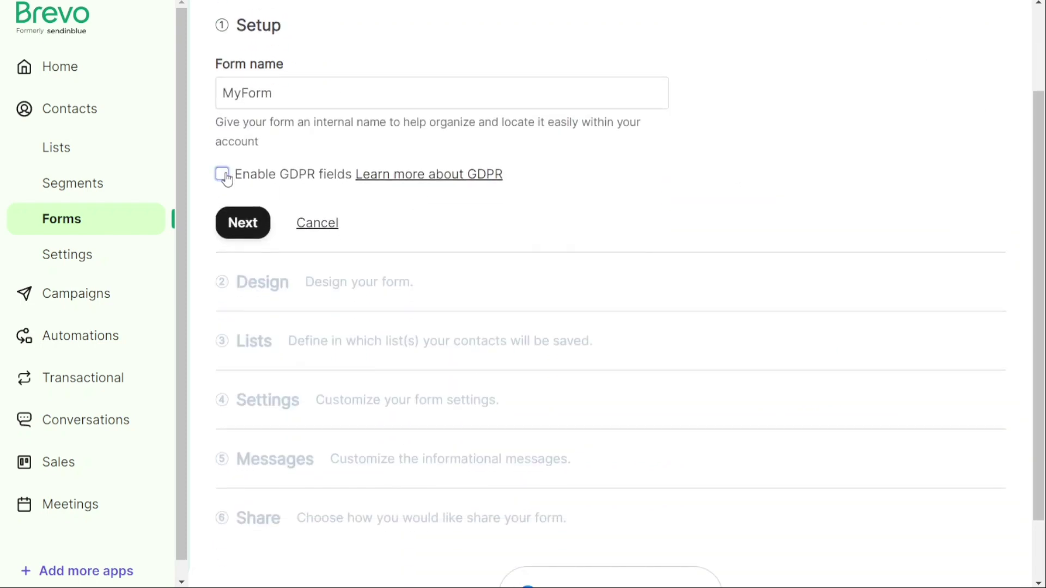
{"action": "left_click", "coordinate": [246, 222]}
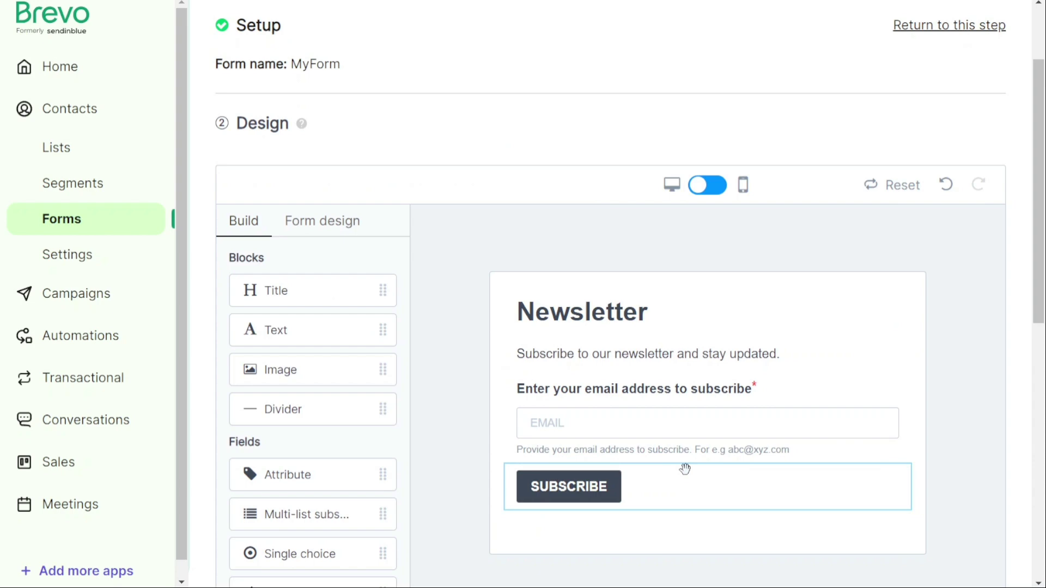
{"action": "left_click", "coordinate": [942, 29]}
{"action": "left_click", "coordinate": [222, 173]}
{"action": "left_click", "coordinate": [242, 224]}
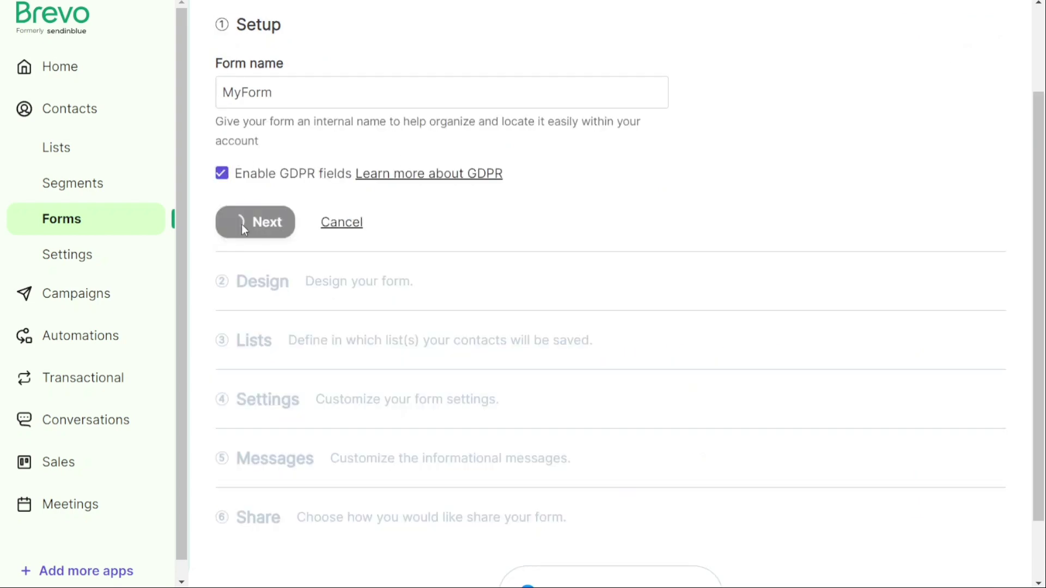
Check the newsletter form with its GDPR fields and complete the design stage, continuing to the list selection.
{"action": "scroll", "coordinate": [726, 333], "scroll_direction": "down", "scroll_amount": 3}
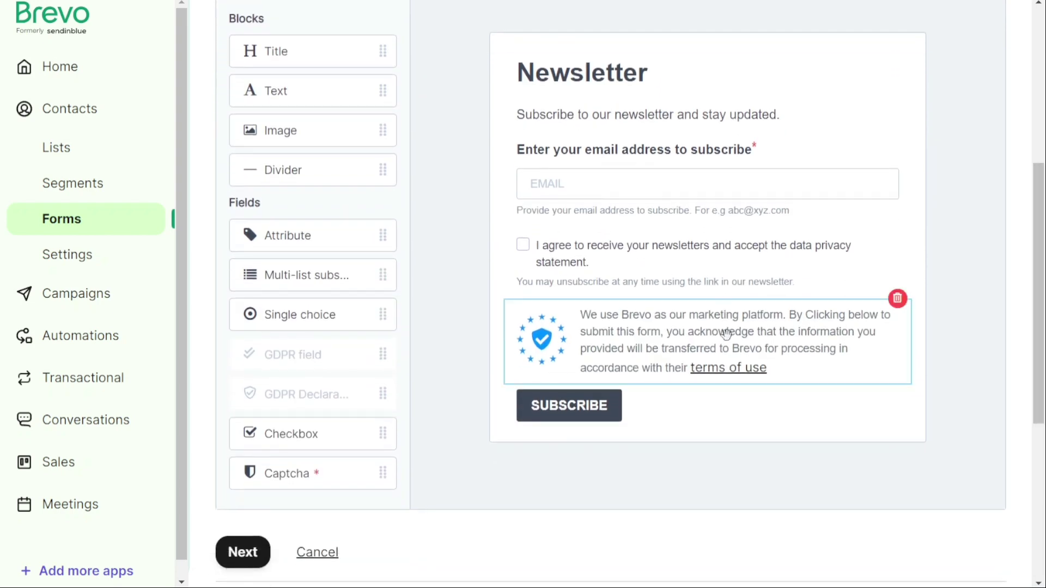
{"action": "scroll", "coordinate": [451, 302], "scroll_direction": "up", "scroll_amount": 1}
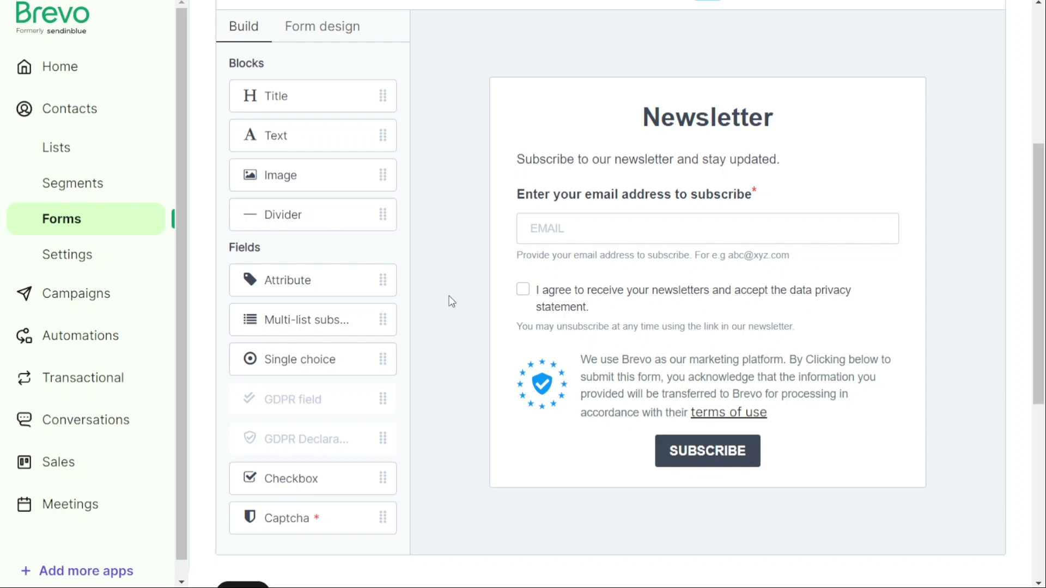
{"action": "left_click_drag", "start_coordinate": [1036, 301], "coordinate": [1036, 358]}
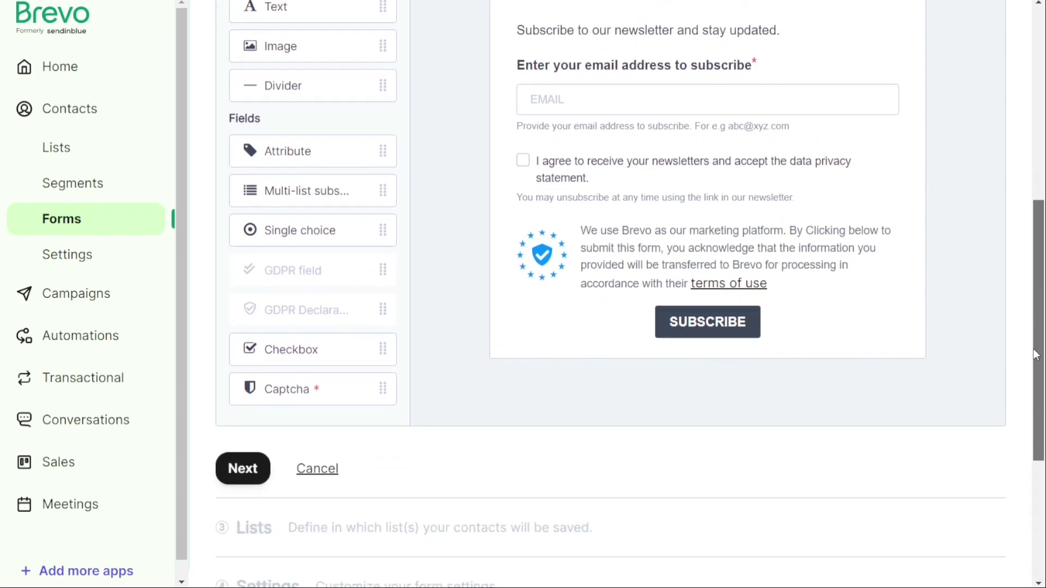
{"action": "left_click", "coordinate": [243, 469]}
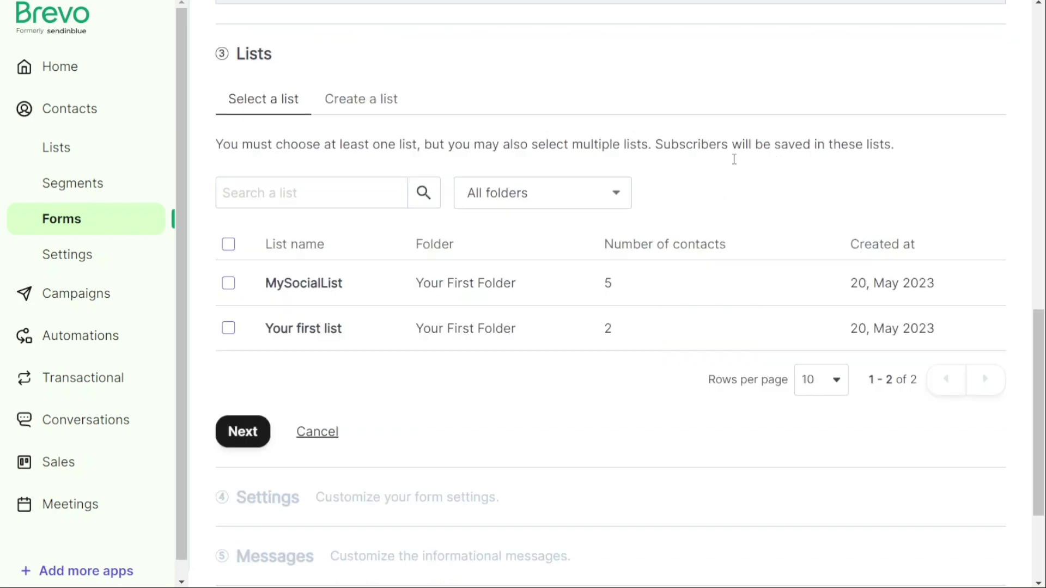
View the options for creating a list, and choose Your first list as the destination for the form's subscribers.
{"action": "left_click", "coordinate": [229, 286]}
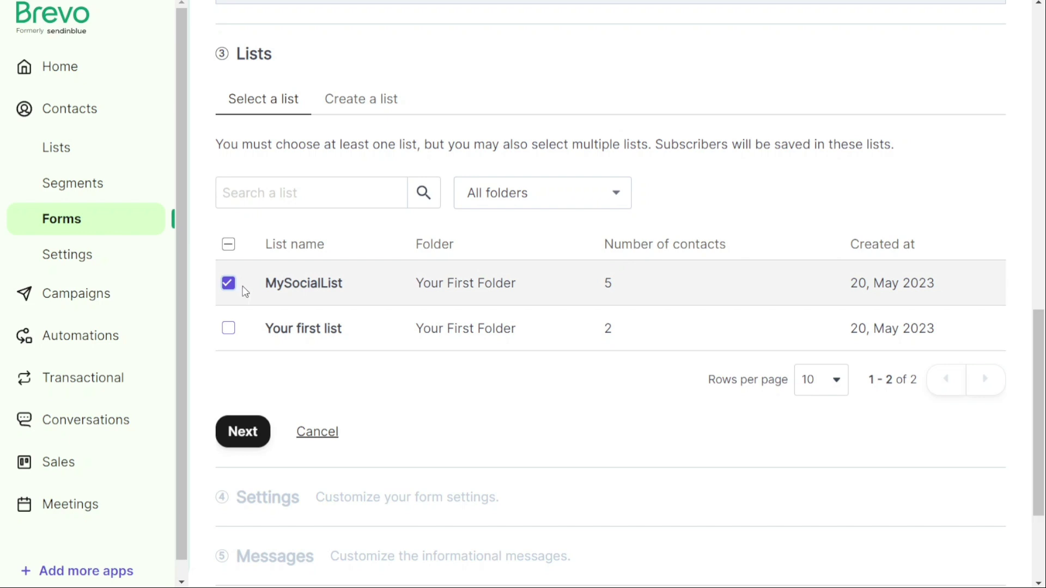
{"action": "left_click", "coordinate": [370, 111]}
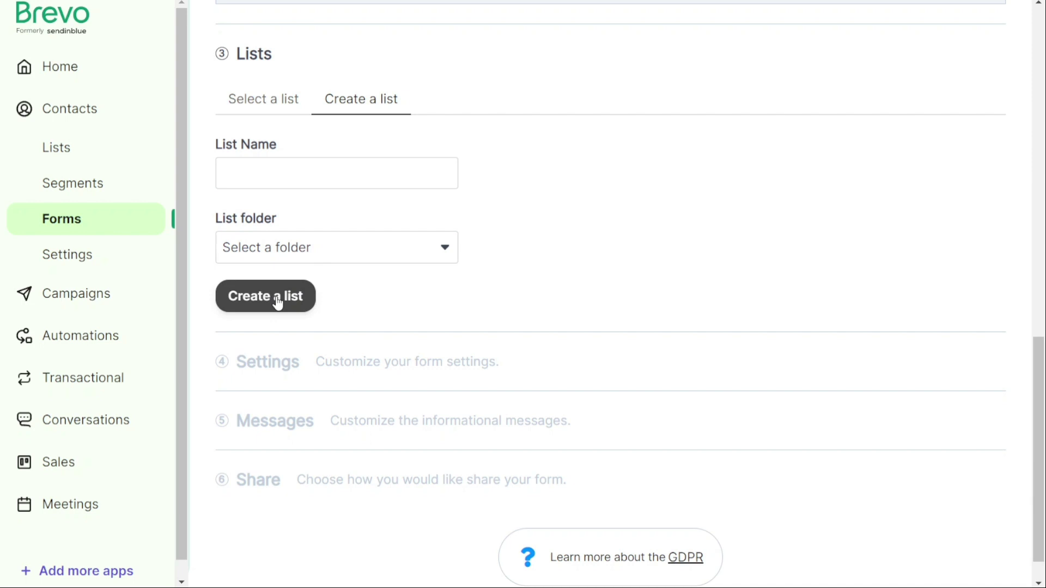
{"action": "left_click", "coordinate": [250, 102]}
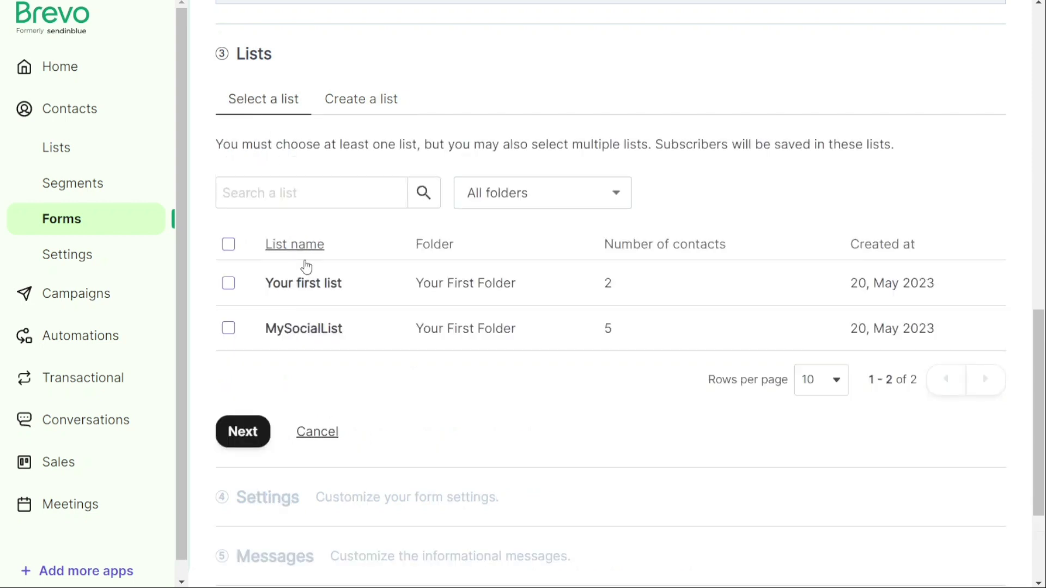
{"action": "left_click", "coordinate": [228, 282]}
{"action": "left_click", "coordinate": [243, 431]}
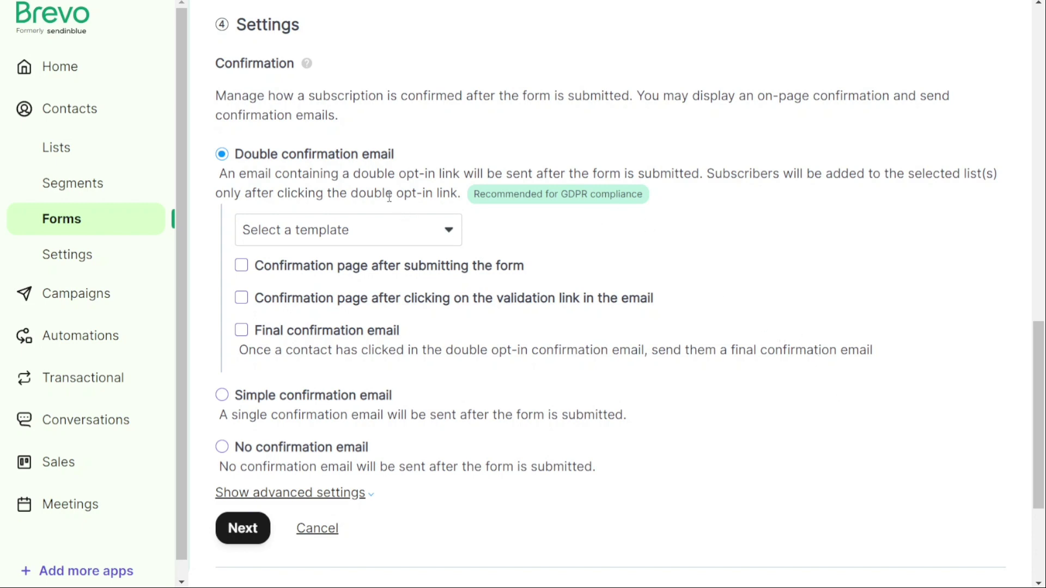
Set the form's confirmation to a simple confirmation email with the default template and continue to the messages stage.
{"action": "double_click", "coordinate": [244, 64]}
{"action": "left_click", "coordinate": [355, 116]}
{"action": "left_click", "coordinate": [222, 397]}
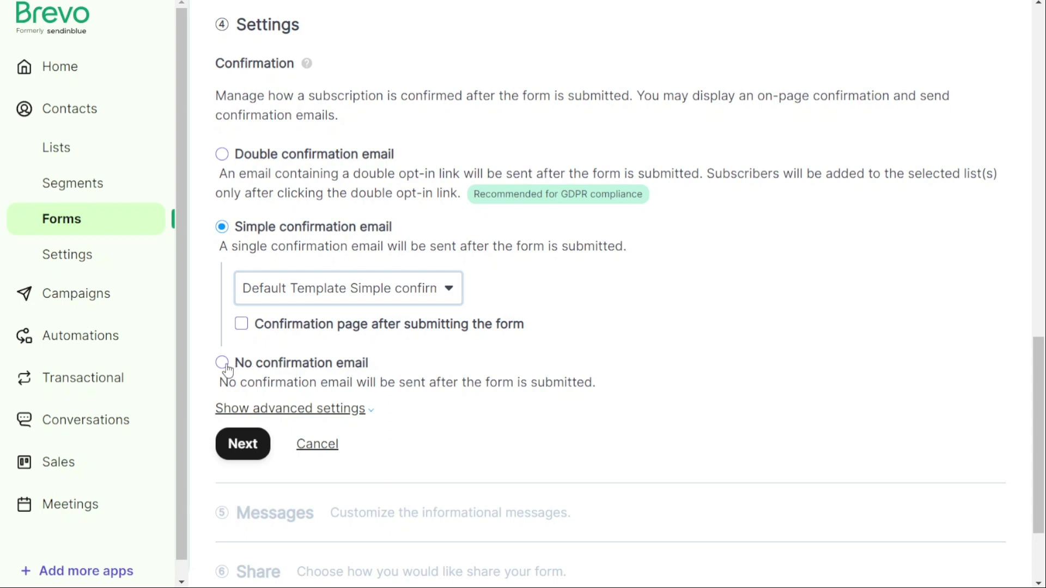
{"action": "left_click", "coordinate": [664, 394]}
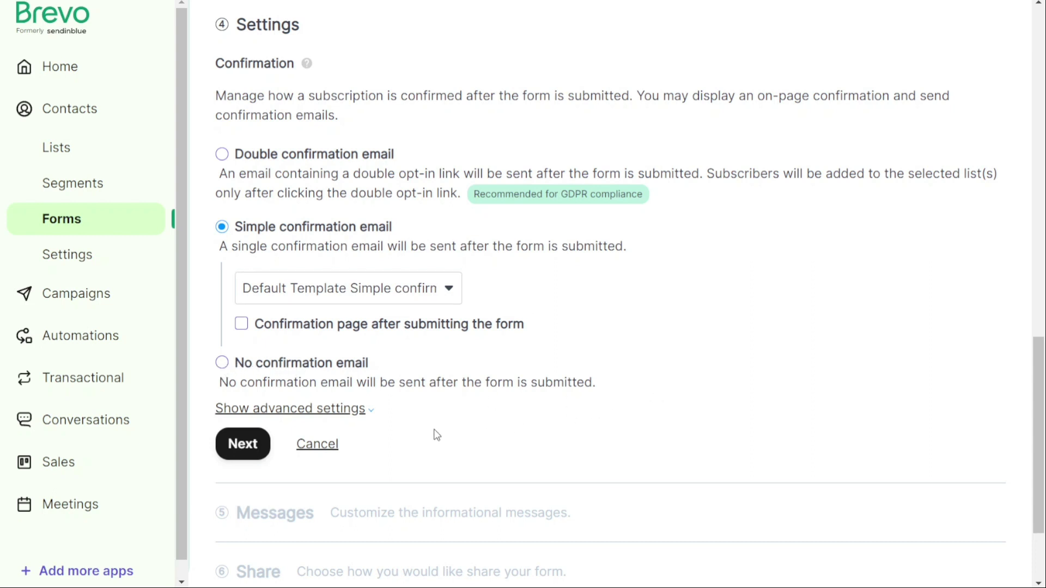
{"action": "left_click", "coordinate": [243, 451]}
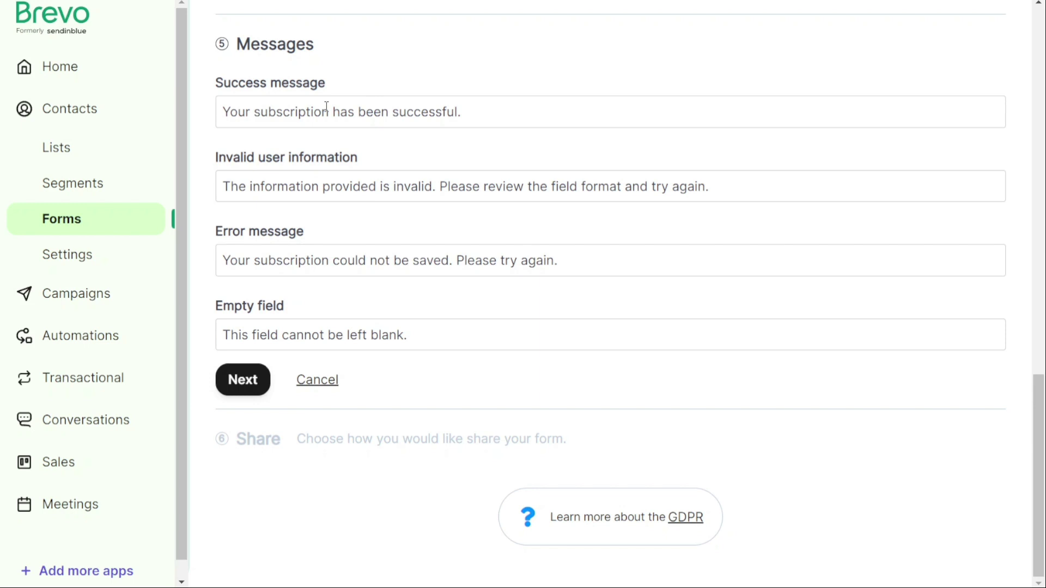
Try ending the form's success message with an exclamation mark, and restore its full stop.
{"action": "left_click", "coordinate": [478, 112]}
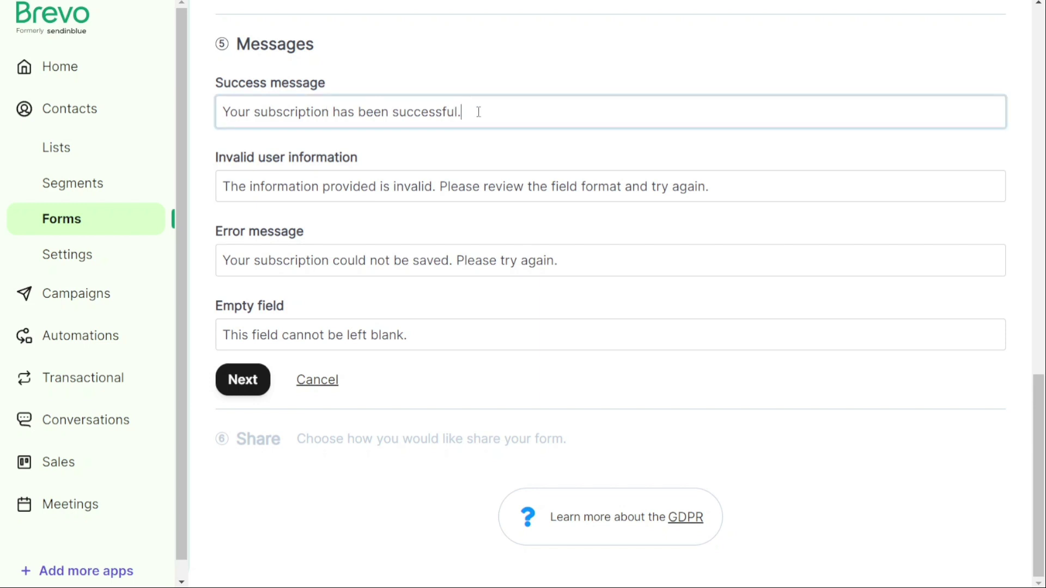
{"action": "key", "text": "BackSpace"}
{"action": "type", "text": "!"}
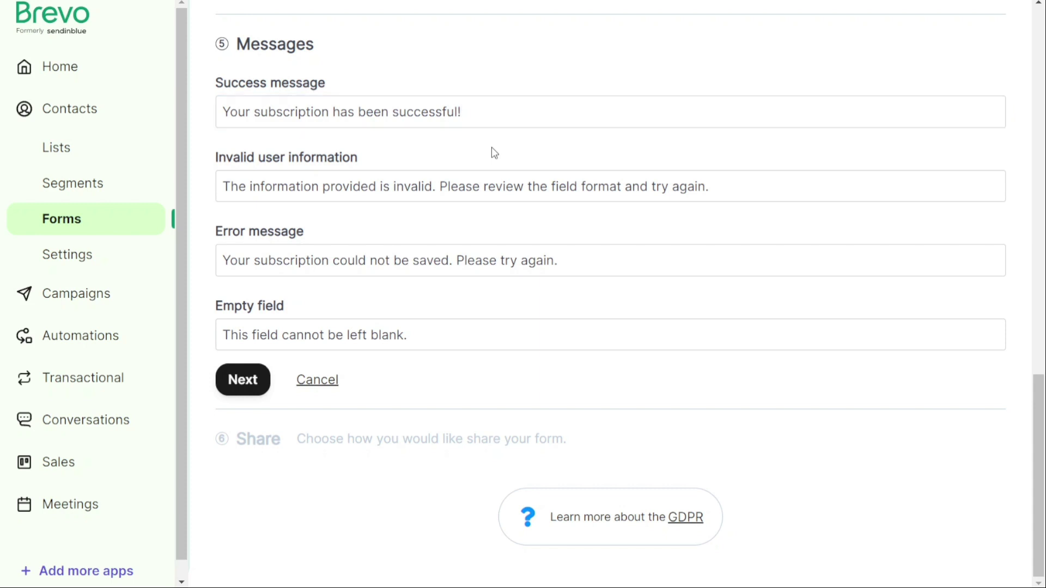
{"action": "left_click", "coordinate": [481, 113]}
{"action": "key", "text": "BackSpace"}
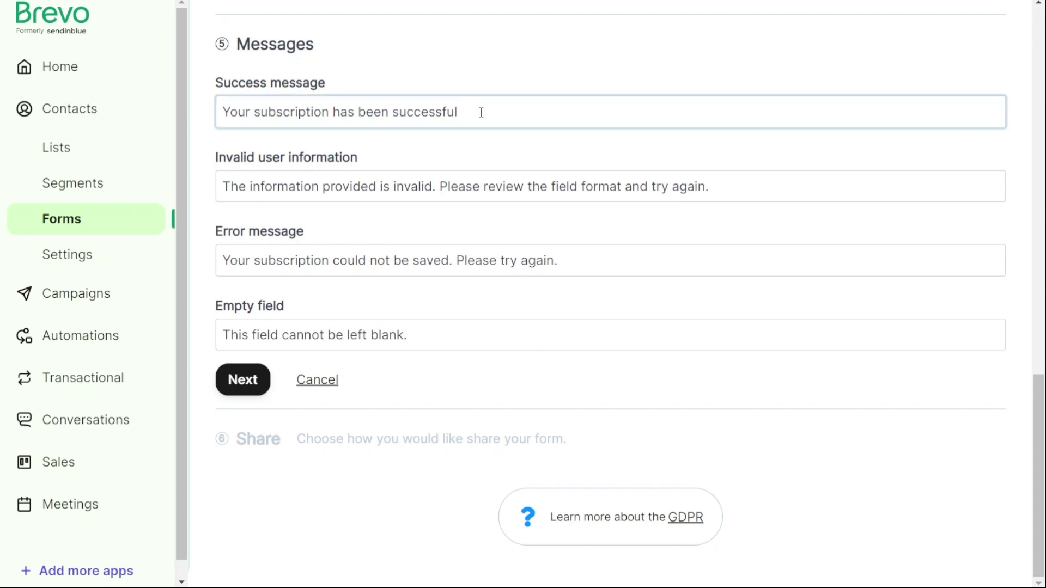
{"action": "type", "text": "."}
{"action": "left_click", "coordinate": [488, 148]}
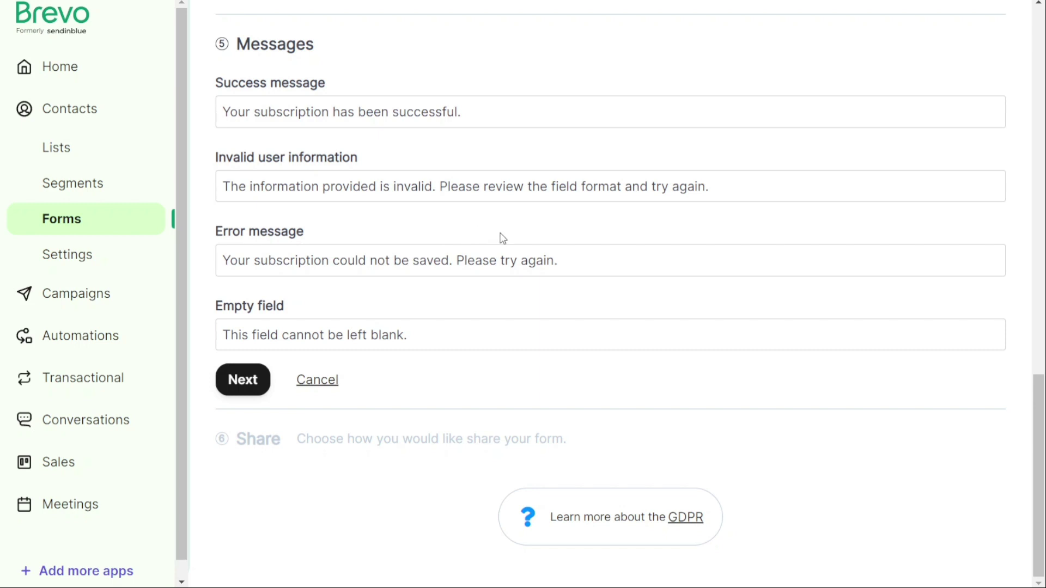
Set the form's error message to "Your subscription could not be saved. Please try again!" and continue to the share stage.
{"action": "left_click", "coordinate": [608, 258]}
{"action": "key", "text": "BackSpace"}
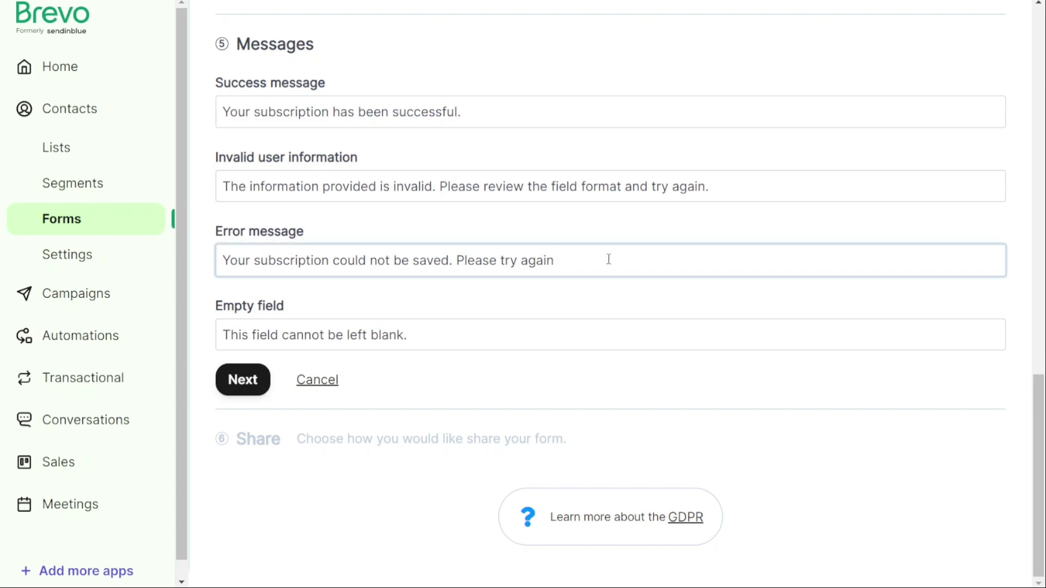
{"action": "type", "text": "!"}
{"action": "left_click", "coordinate": [578, 288]}
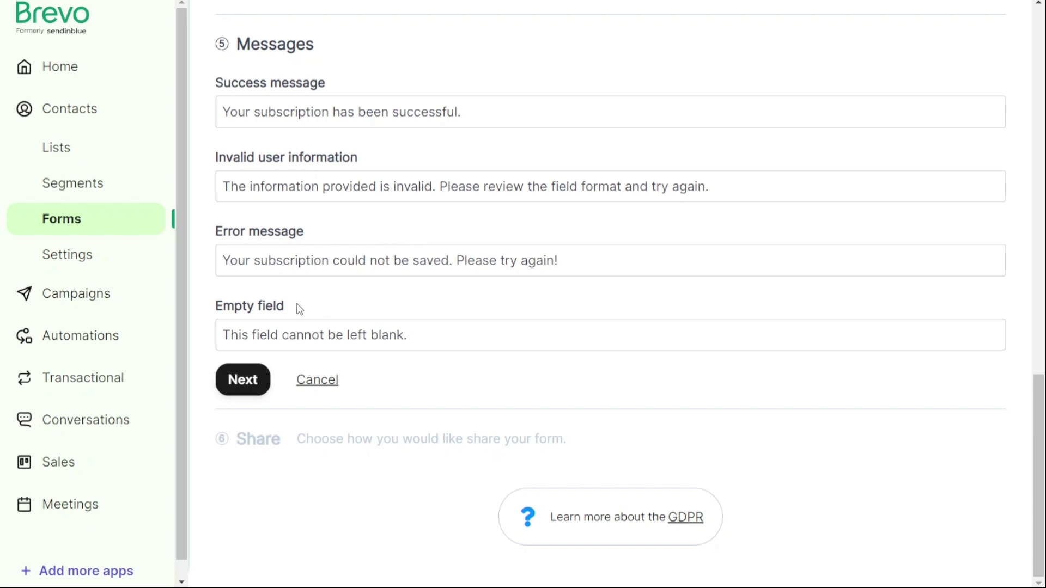
{"action": "left_click", "coordinate": [236, 387]}
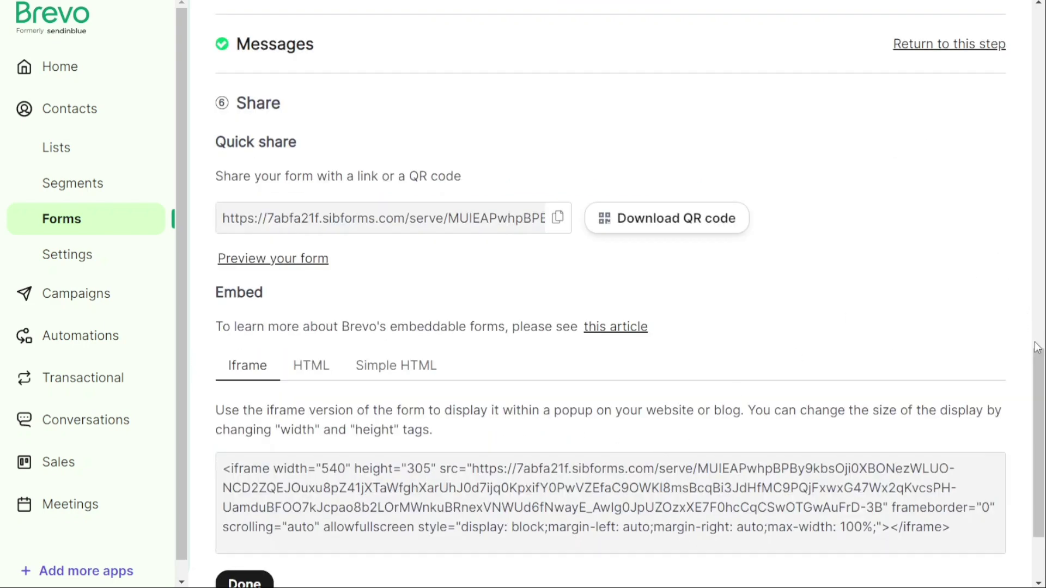
Copy the quick-share link of the finished subscription form.
{"action": "scroll", "coordinate": [1037, 360], "scroll_direction": "down", "scroll_amount": 1}
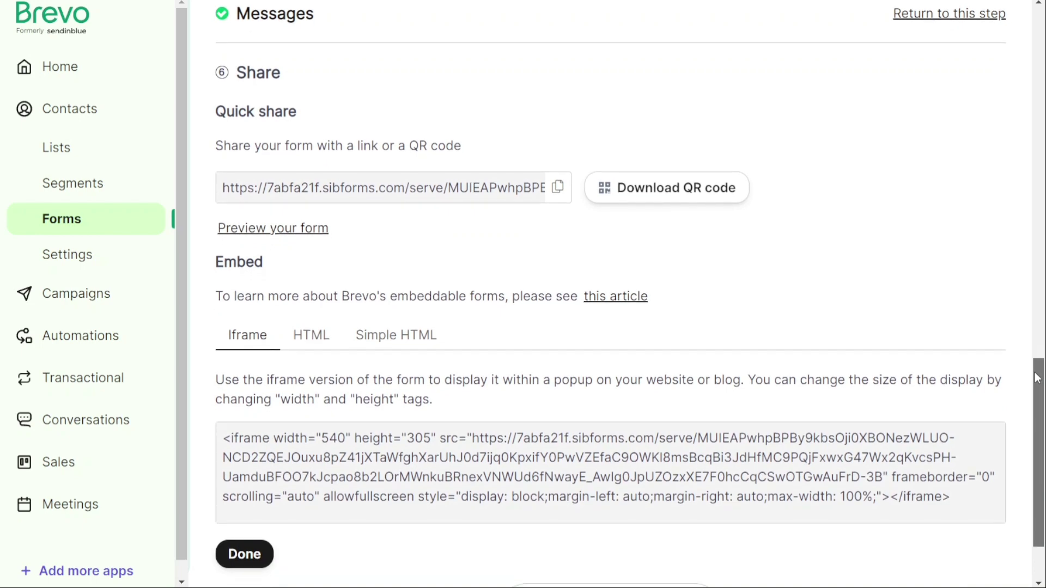
{"action": "scroll", "coordinate": [1036, 377], "scroll_direction": "down", "scroll_amount": 1}
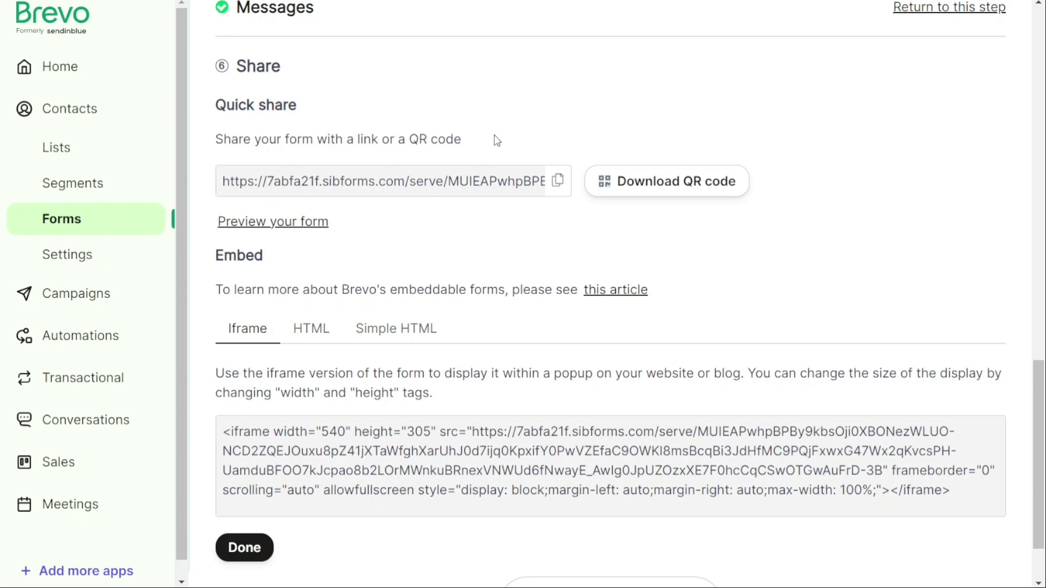
{"action": "left_click", "coordinate": [558, 182]}
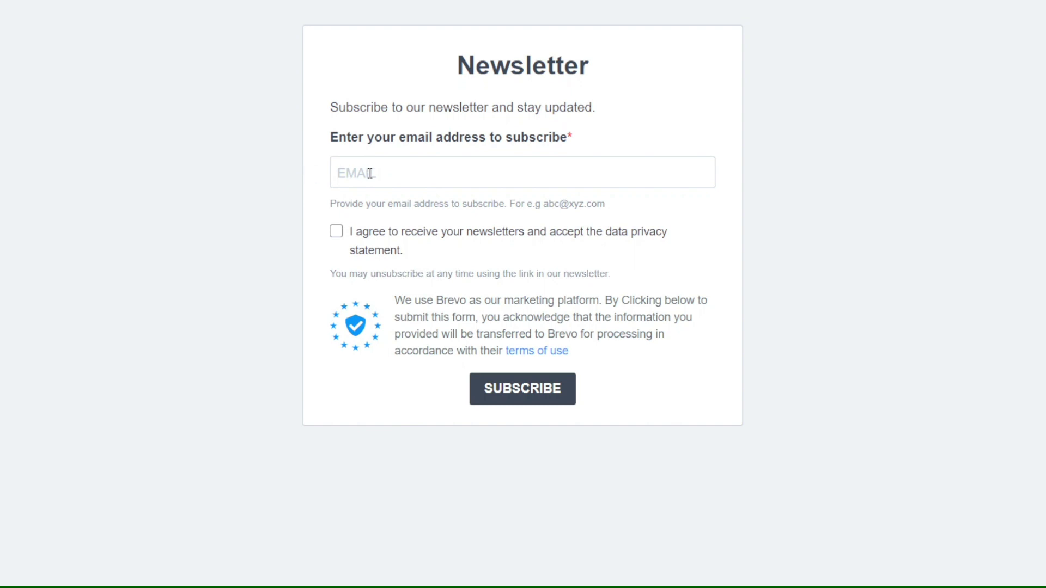
Fill in the subscriber's email on the published Newsletter form, agree to the newsletters and data privacy statement, and submit the subscription.
{"action": "left_click", "coordinate": [384, 174]}
{"action": "key", "text": "ctrl+v"}
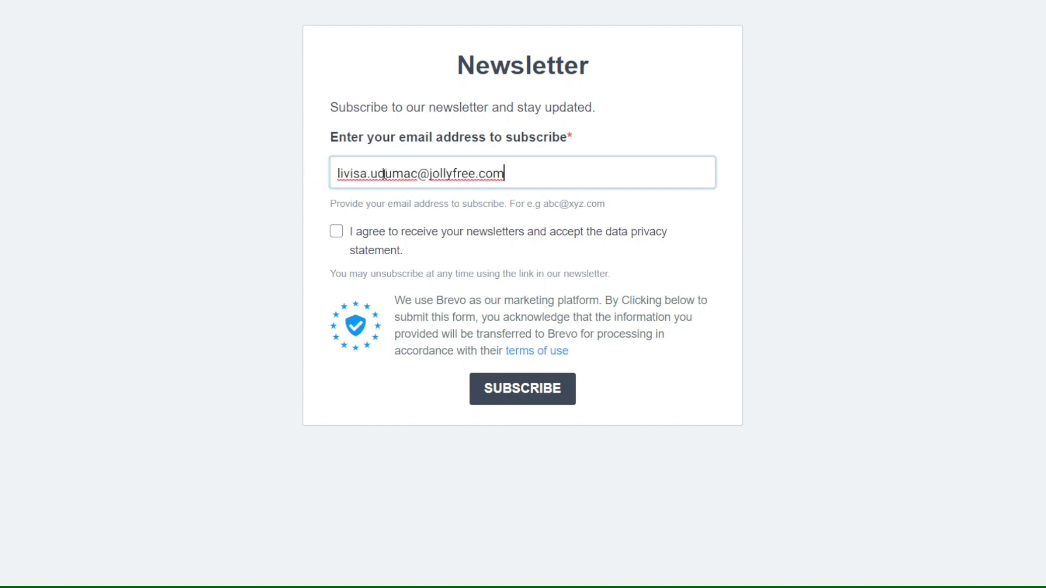
{"action": "left_click", "coordinate": [336, 232]}
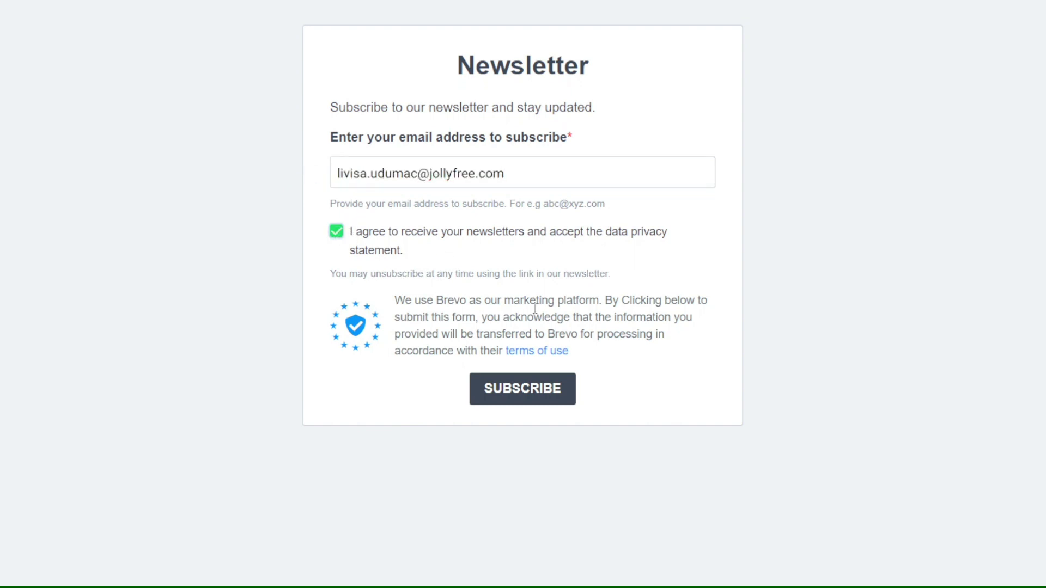
{"action": "left_click", "coordinate": [522, 397]}
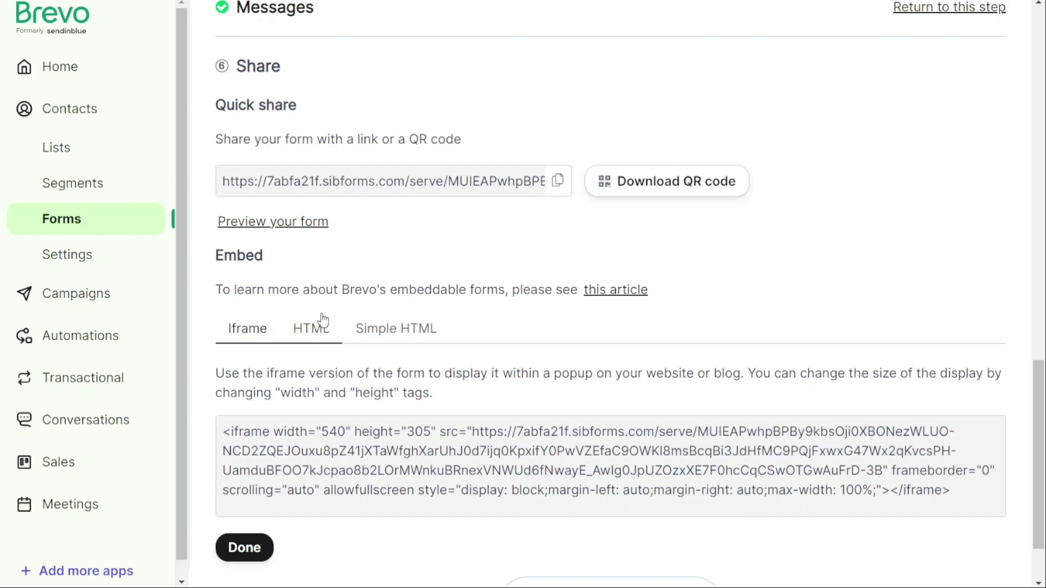
View the form's HTML embed code, copy the quick-share link again and finish the form setup.
{"action": "left_click", "coordinate": [309, 333]}
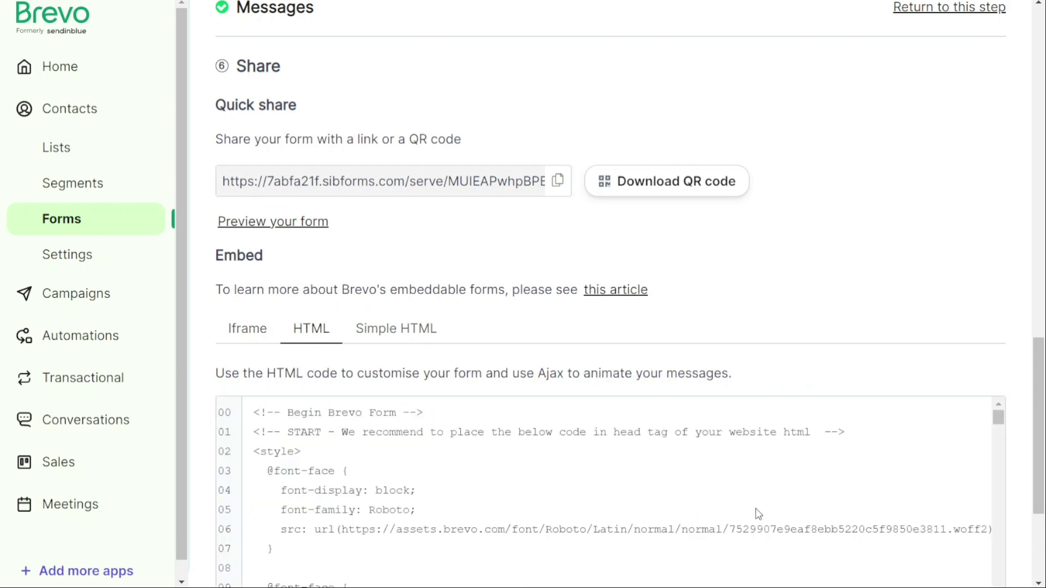
{"action": "left_click_drag", "start_coordinate": [1037, 424], "coordinate": [1032, 472]}
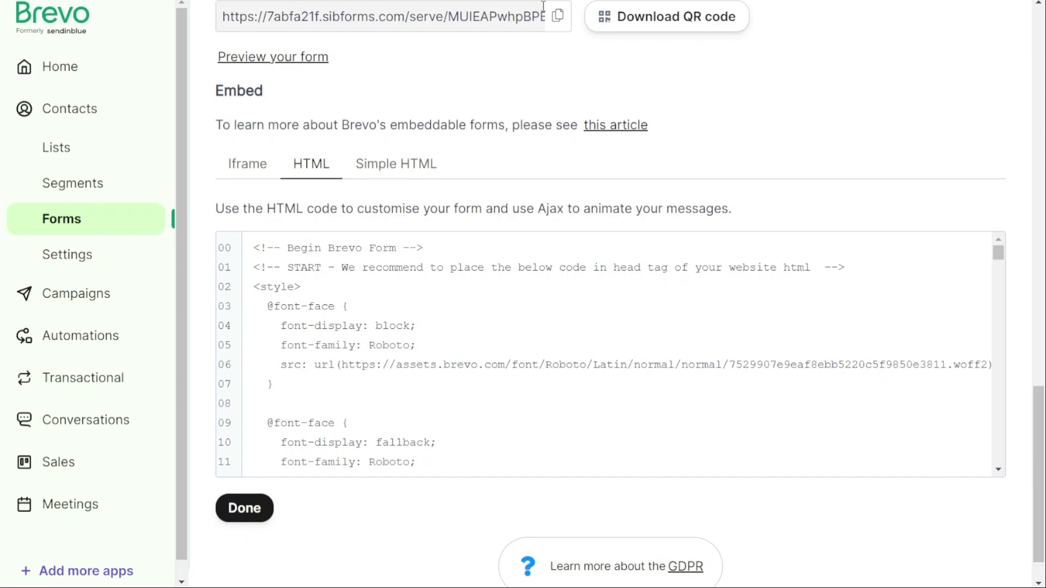
{"action": "left_click", "coordinate": [558, 20]}
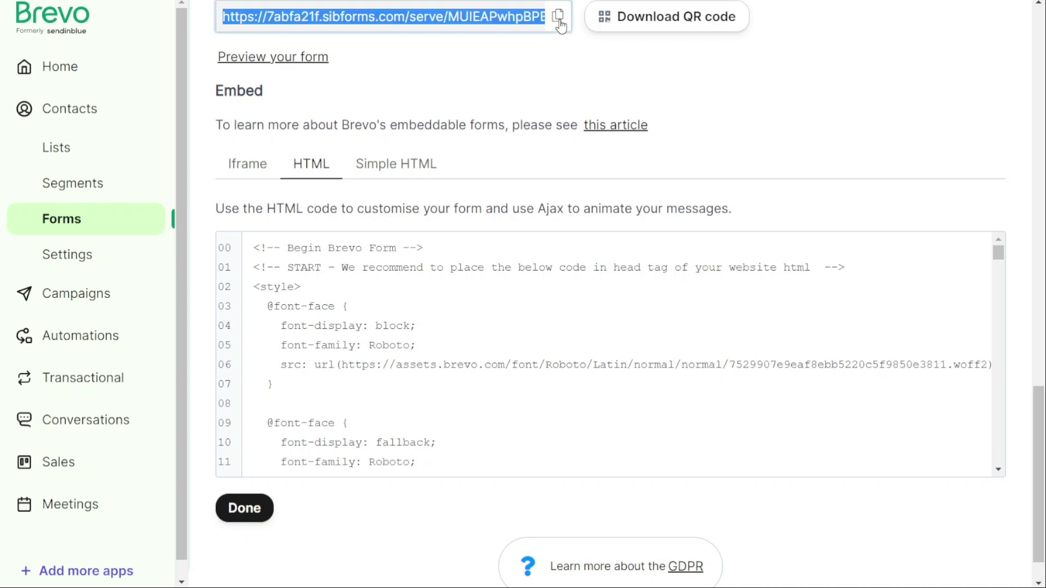
{"action": "left_click", "coordinate": [518, 73]}
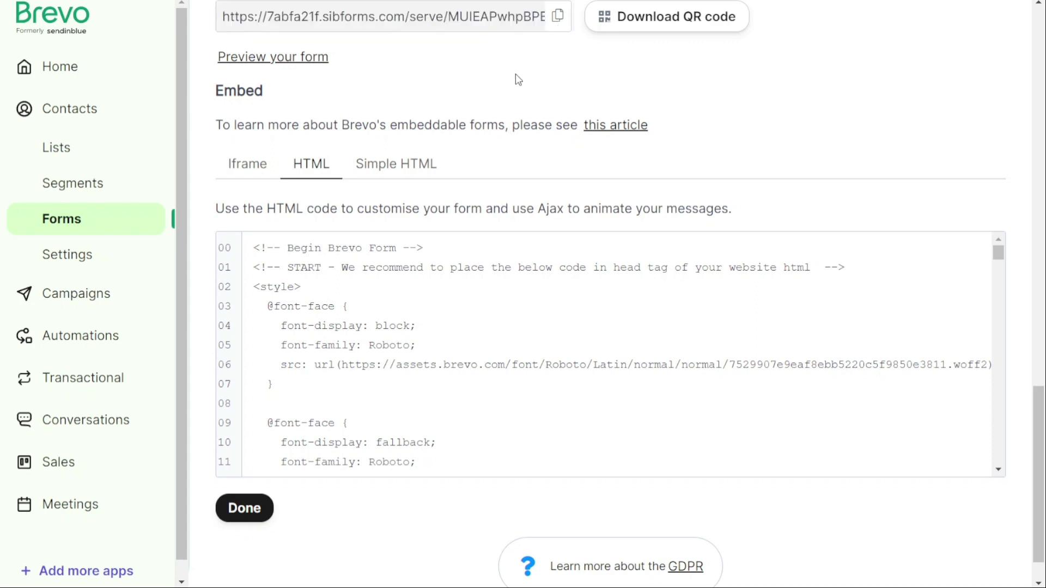
{"action": "left_click", "coordinate": [250, 507]}
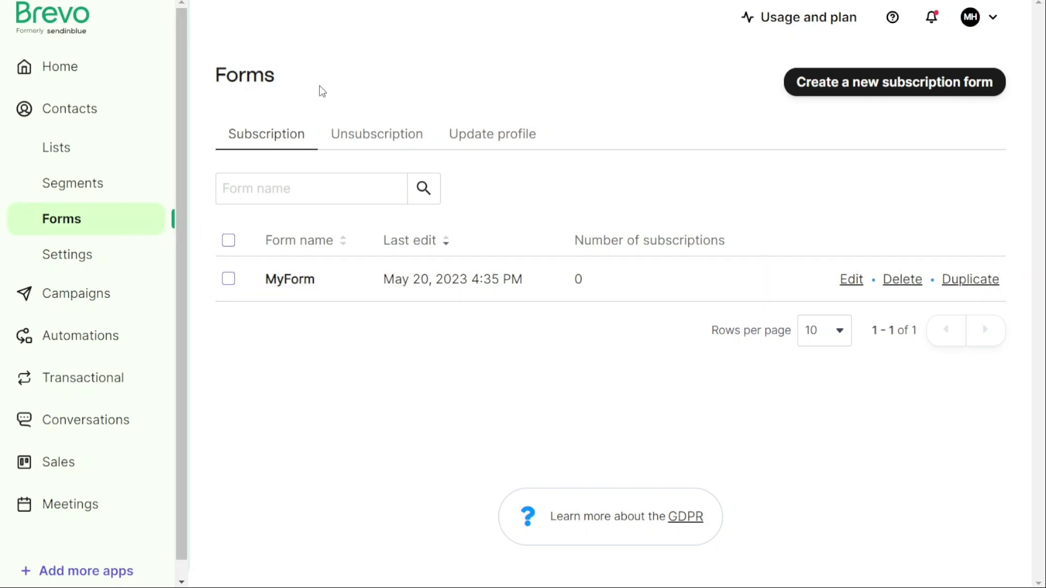
{"action": "double_click", "coordinate": [252, 77]}
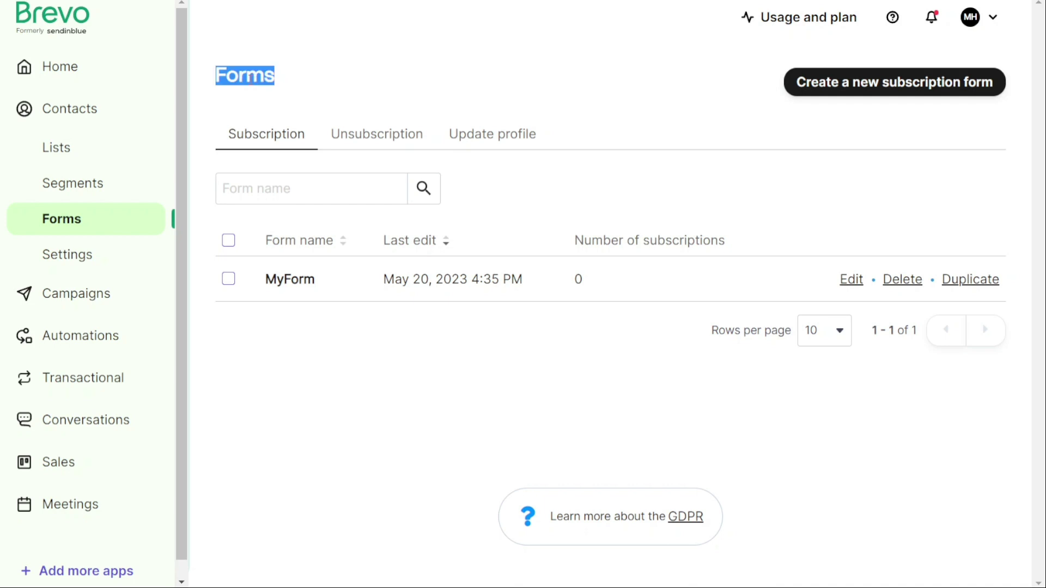
{"action": "left_click", "coordinate": [500, 96]}
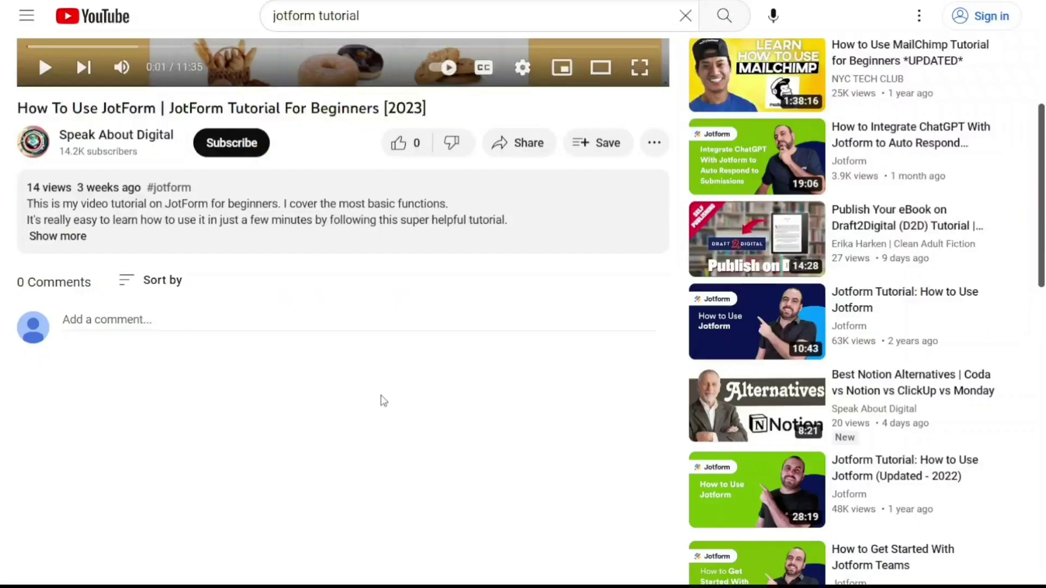
Expand the full description of the JotForm tutorial video on YouTube to read its sign-up link.
{"action": "left_click", "coordinate": [68, 237]}
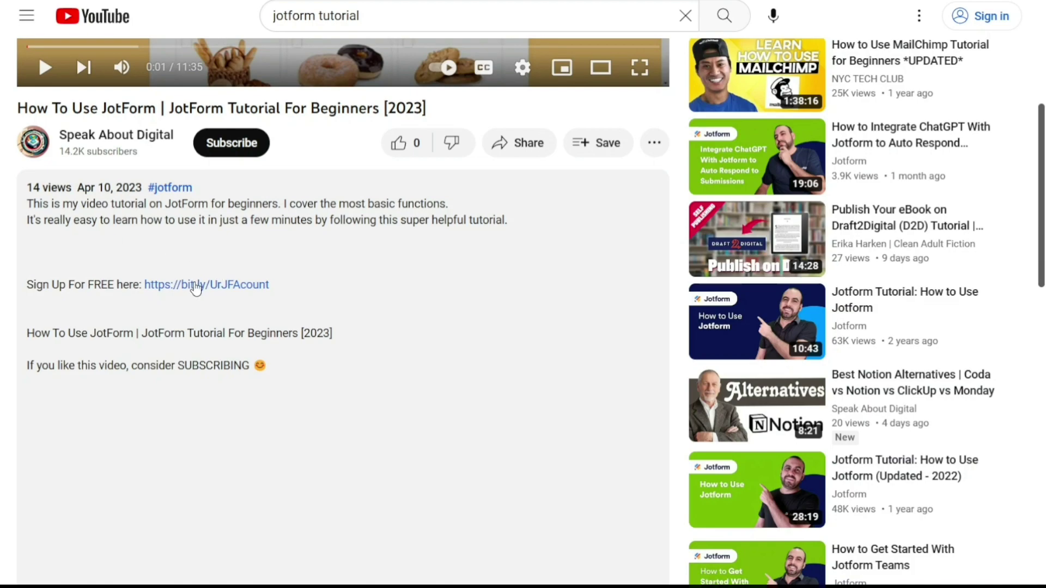